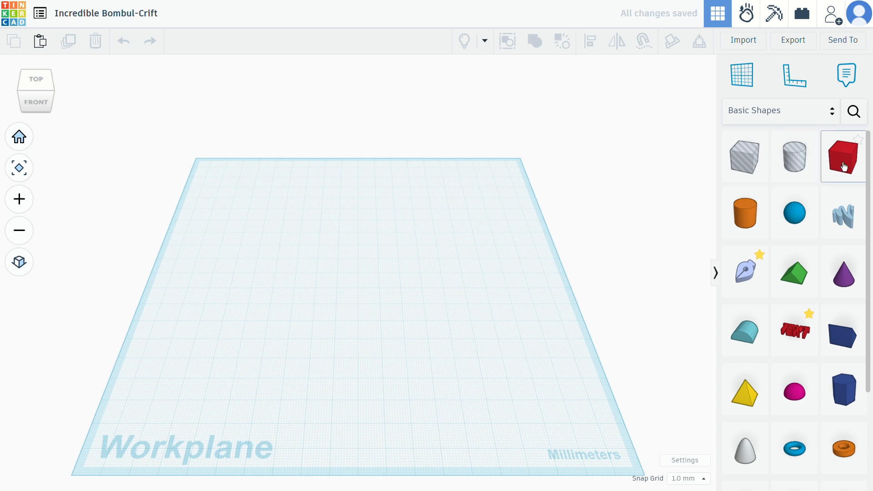
Place a box, a cylinder and a sphere on the workplane, with the sphere near the back edge.
drag(833, 174, 347, 282)
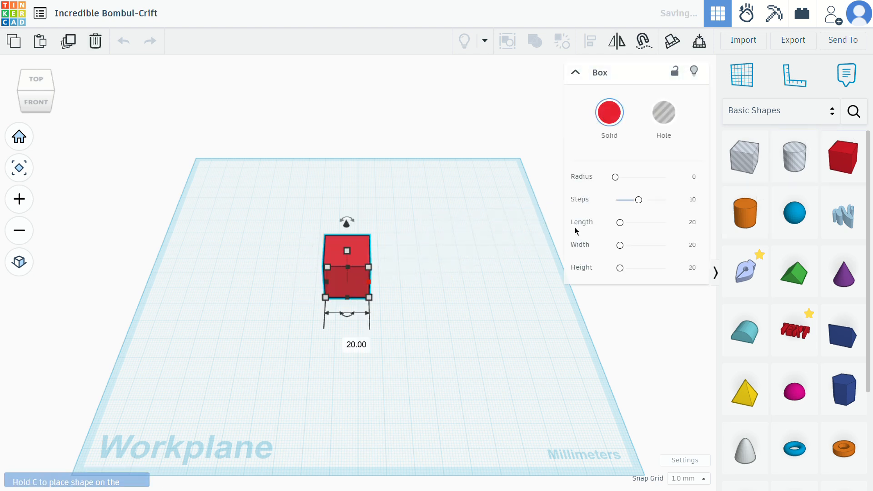
drag(745, 213, 425, 278)
click(478, 332)
drag(386, 334, 248, 198)
click(427, 260)
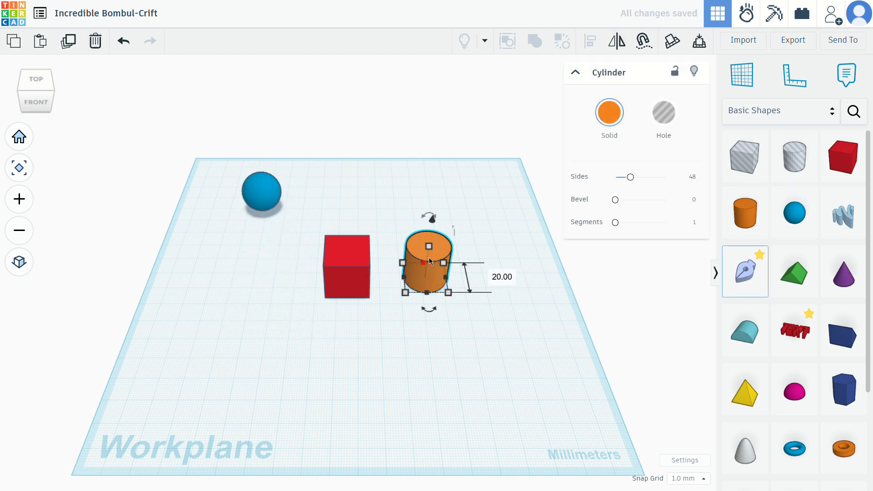
Stretch the cylinder to 24 mm tall and rearrange it and the box so the cylinder stands behind the box.
drag(430, 257, 333, 191)
scroll(392, 275, up, 2)
scroll(391, 276, up, 1)
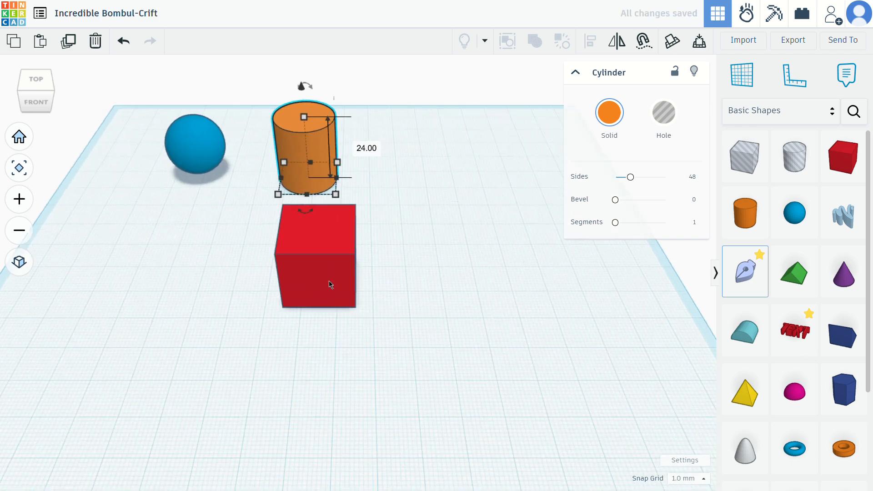
drag(327, 285, 318, 332)
Place a new workplane on the top face of the red box.
right_drag(507, 390, 376, 320)
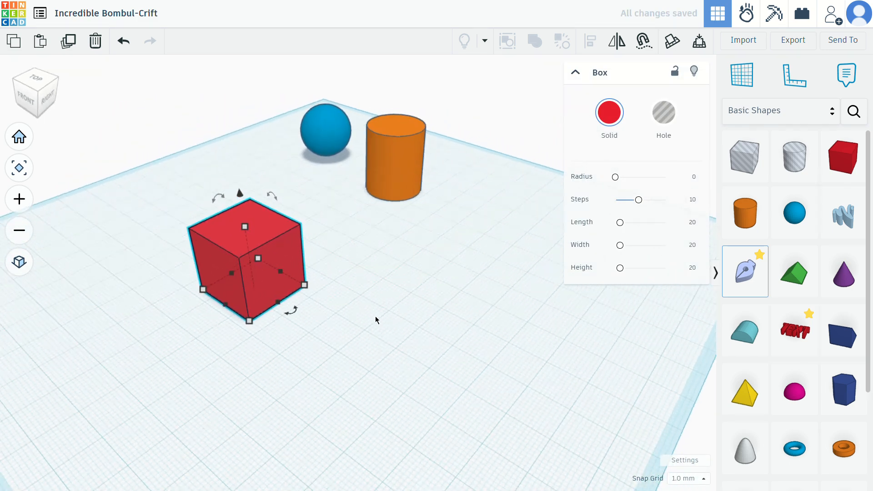
middle_drag(376, 320, 434, 352)
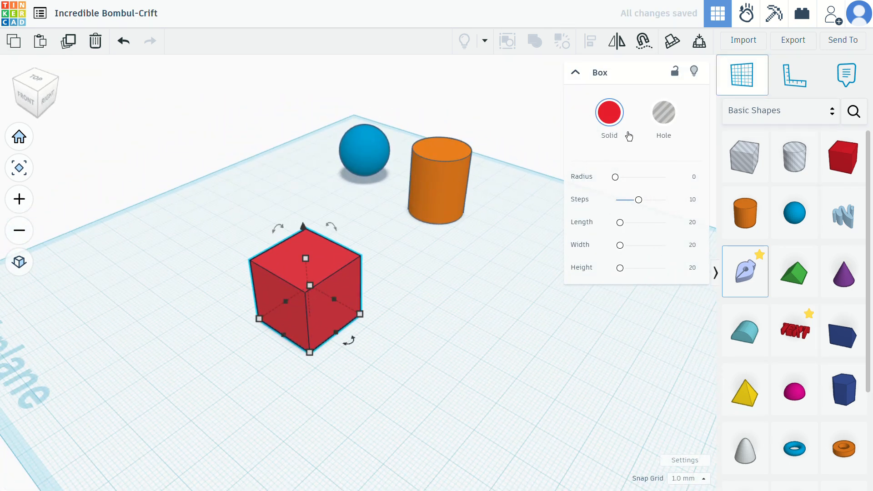
click(747, 89)
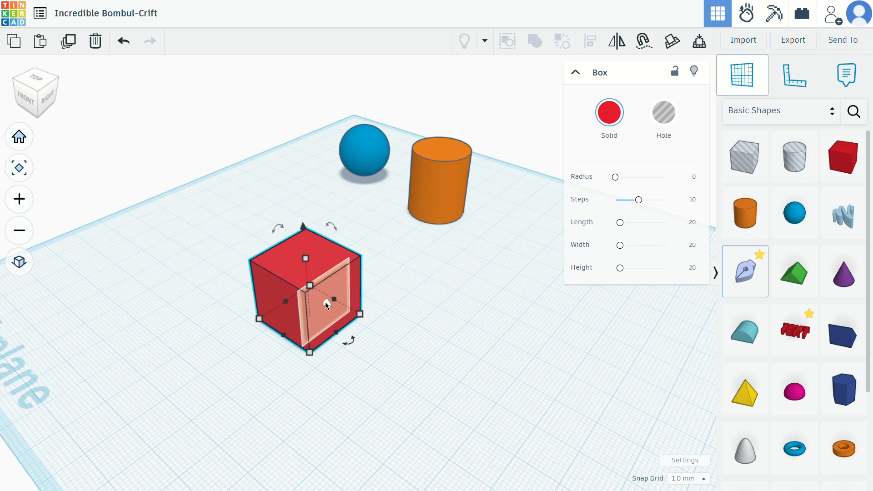
click(306, 261)
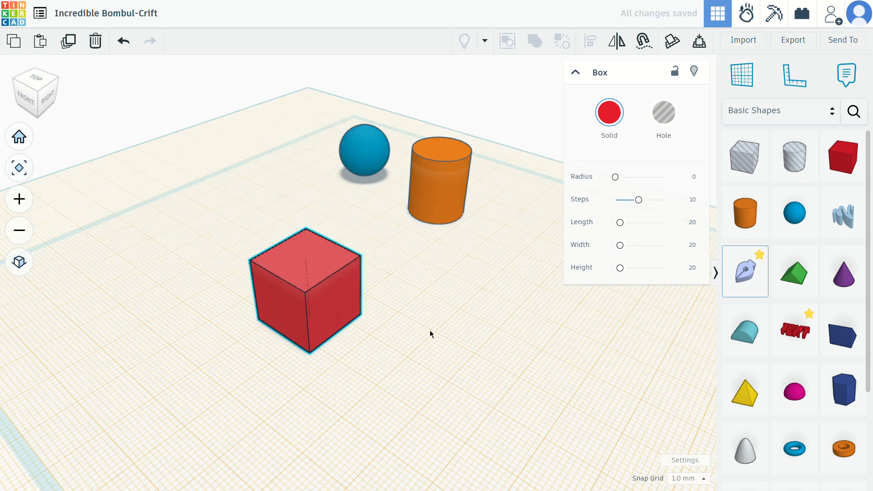
Add a Roof shape on top of the red box, aligned with its upper face.
mouse_move(372, 303)
right_down()
mouse_move(348, 285)
mouse_move(375, 302)
right_up()
click(795, 273)
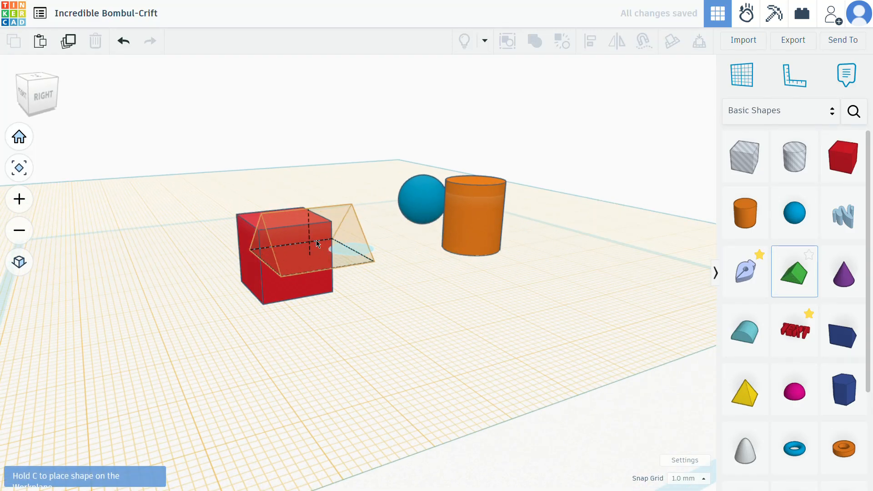
click(316, 214)
click(626, 405)
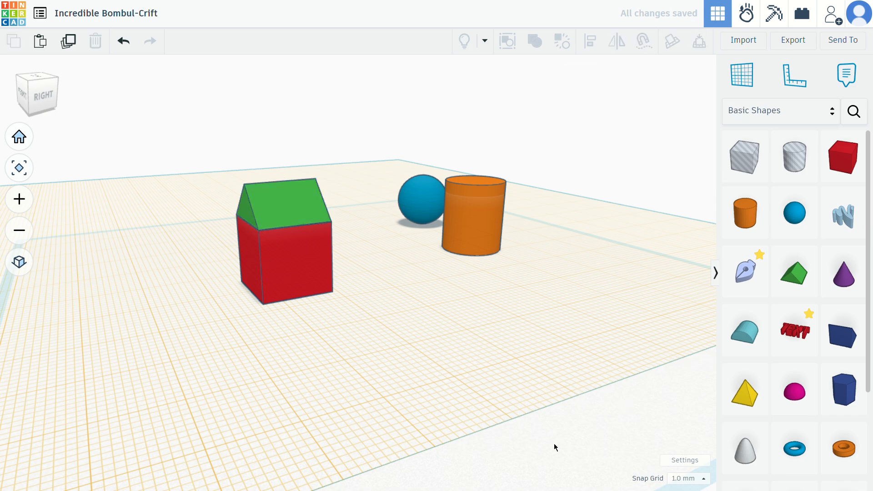
Lift the green roof off the box and undo that move.
right_drag(554, 444, 470, 317)
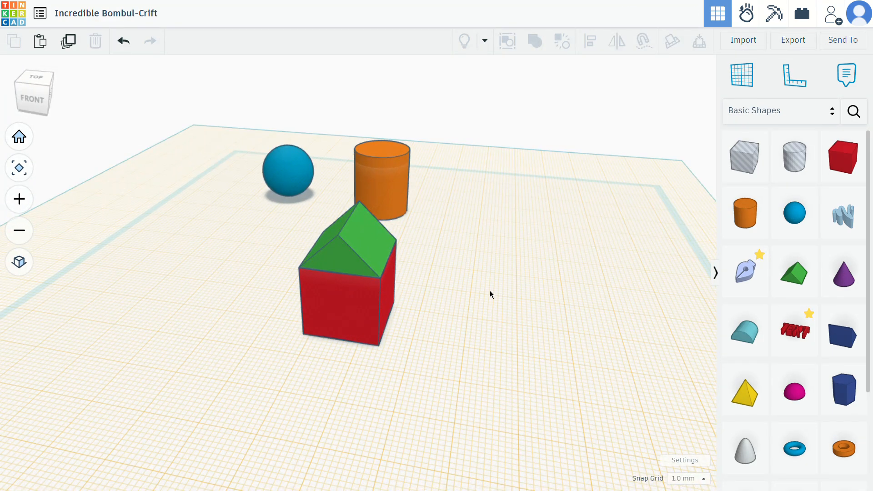
click(358, 214)
drag(348, 185, 341, 128)
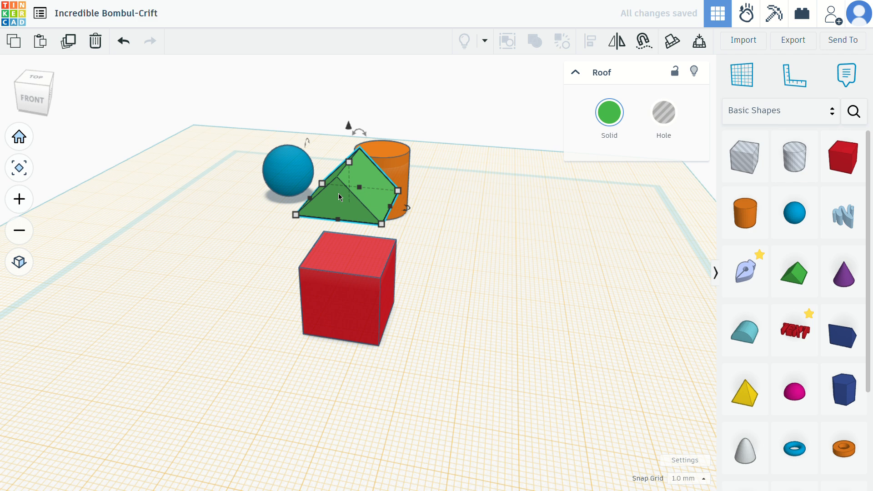
key(ctrl+z)
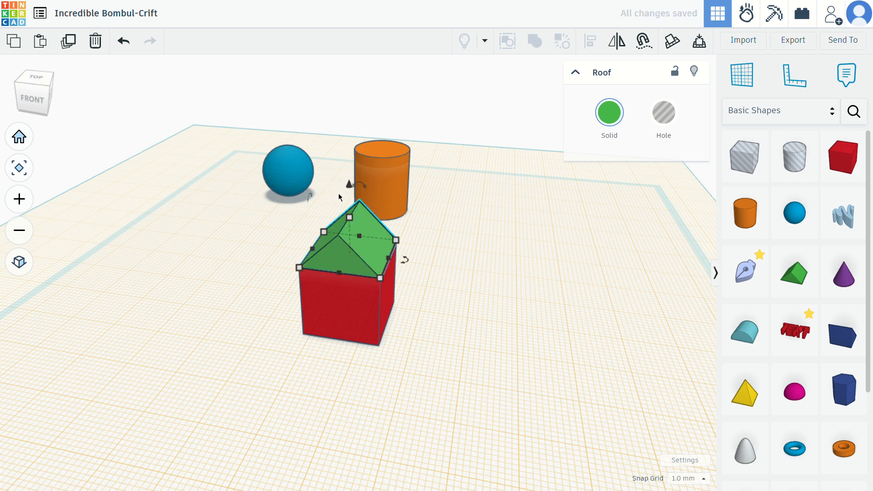
click(444, 291)
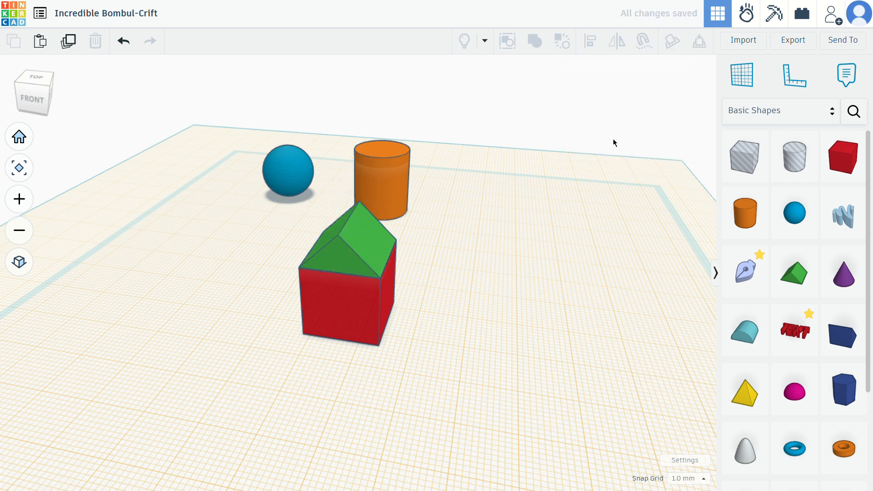
Return the workplane to the base grid and delete the green roof from the box.
right_drag(663, 105, 326, 300)
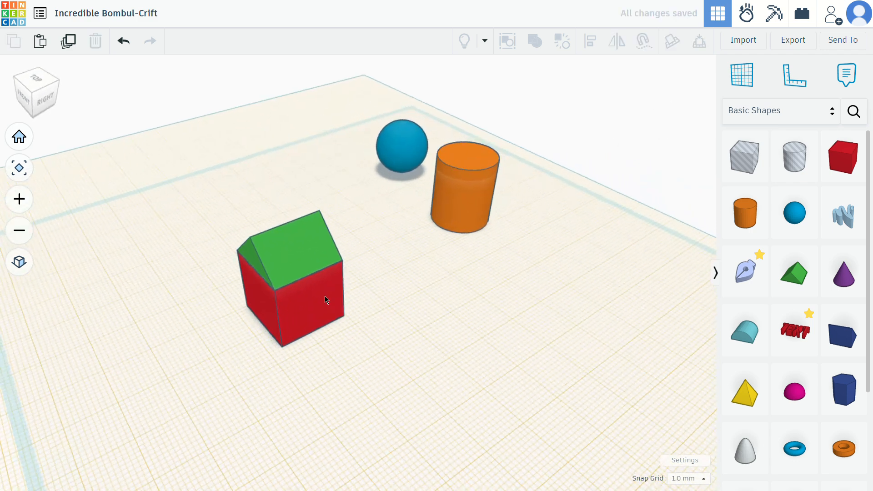
click(743, 88)
click(610, 168)
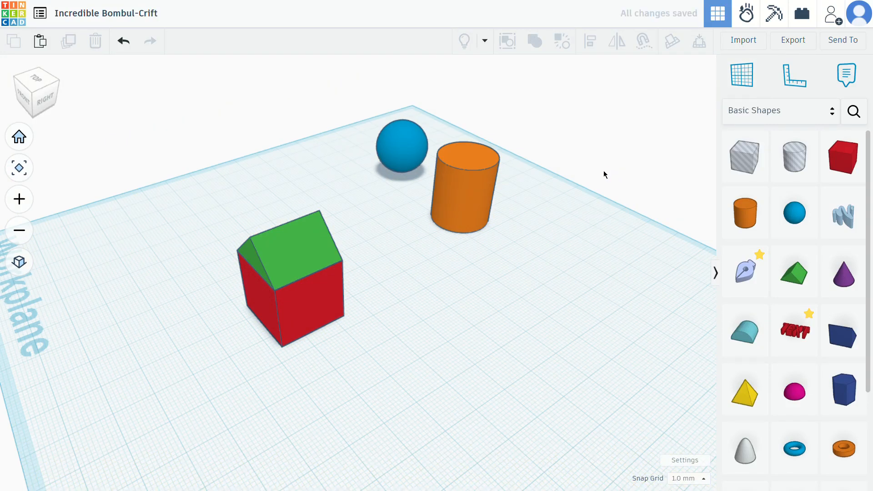
click(283, 250)
key(Delete)
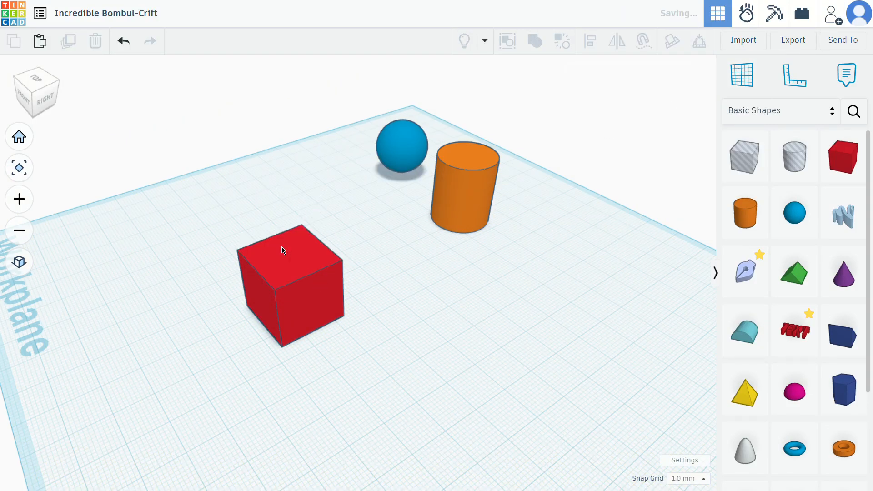
Move the box about 86 by 31 mm away past the cylinder, and bring the cylinder about 72 by 14 mm forward.
drag(273, 268, 577, 209)
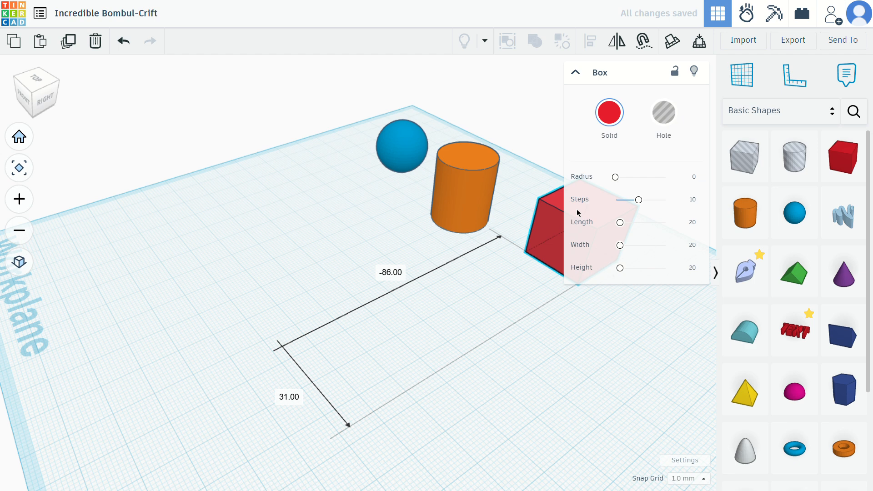
drag(492, 180, 347, 282)
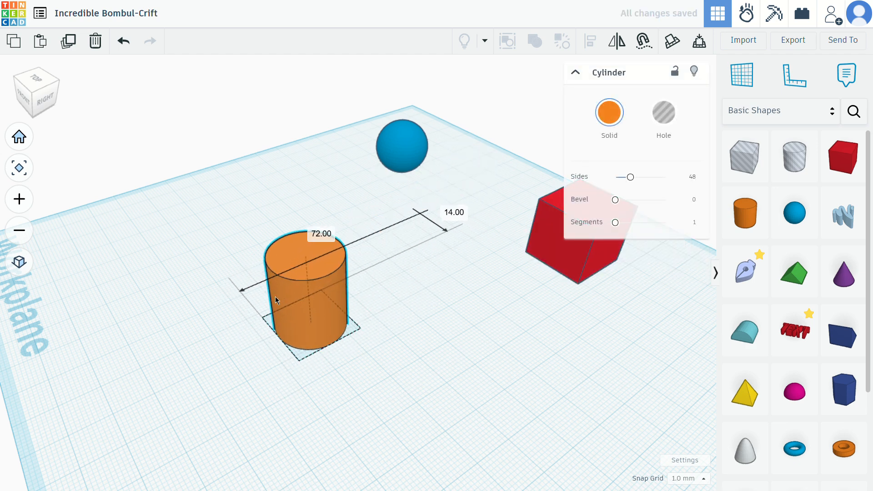
Try the Workplane tool on the base grid beside the cylinder, and examine the cylinder's curved side and rim up close.
click(741, 81)
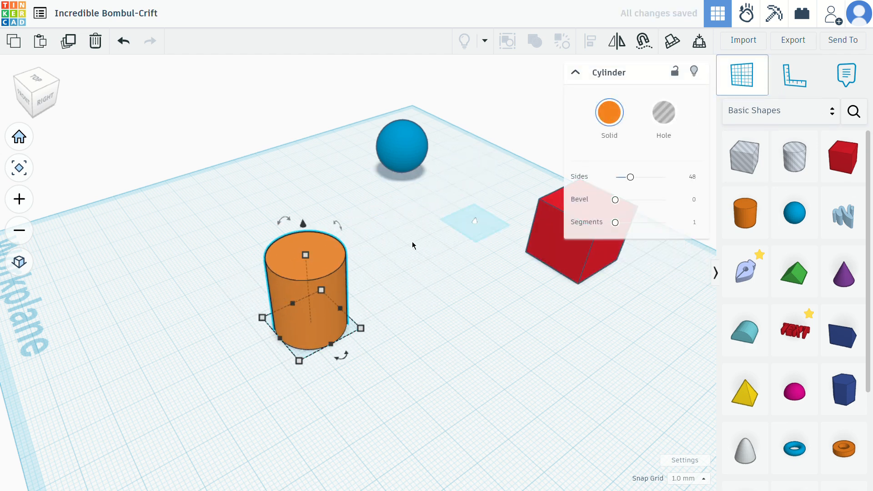
scroll(293, 260, up, 5)
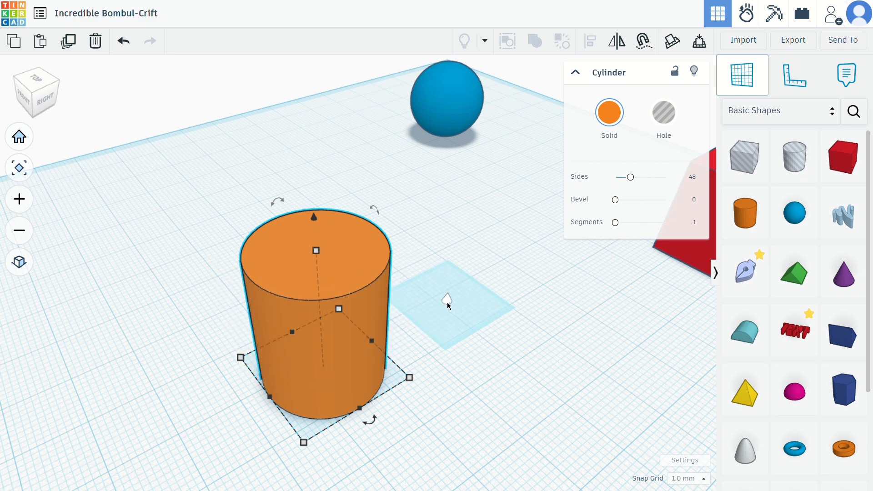
click(449, 294)
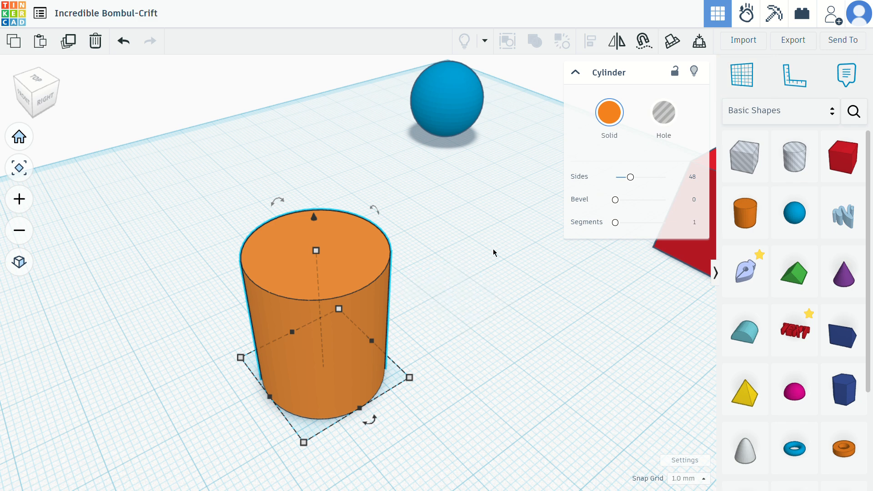
scroll(299, 334, up, 5)
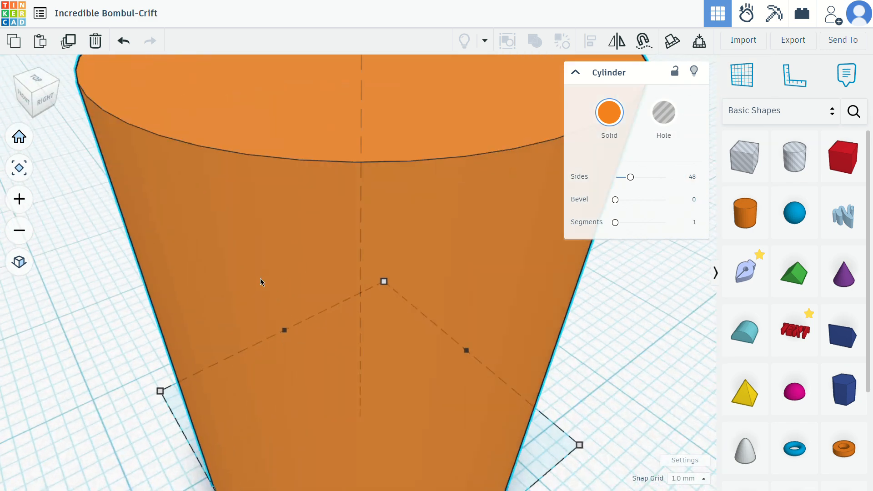
scroll(261, 279, down, 3)
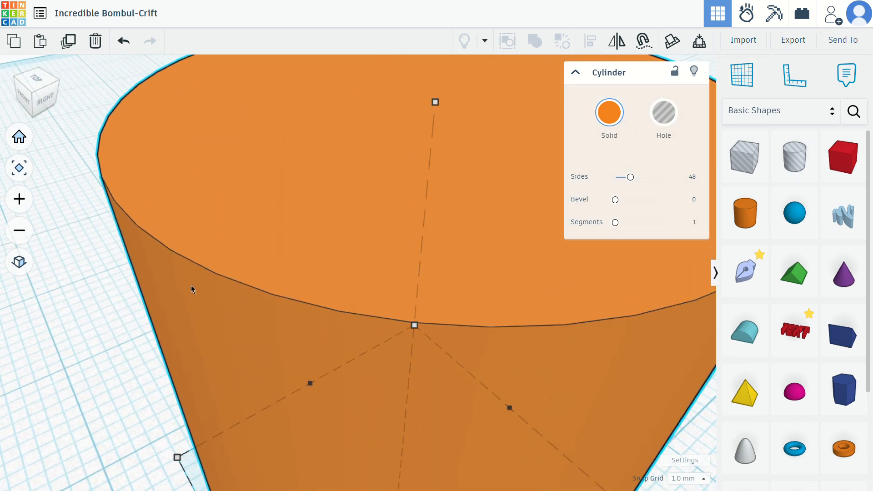
right_drag(191, 286, 458, 297)
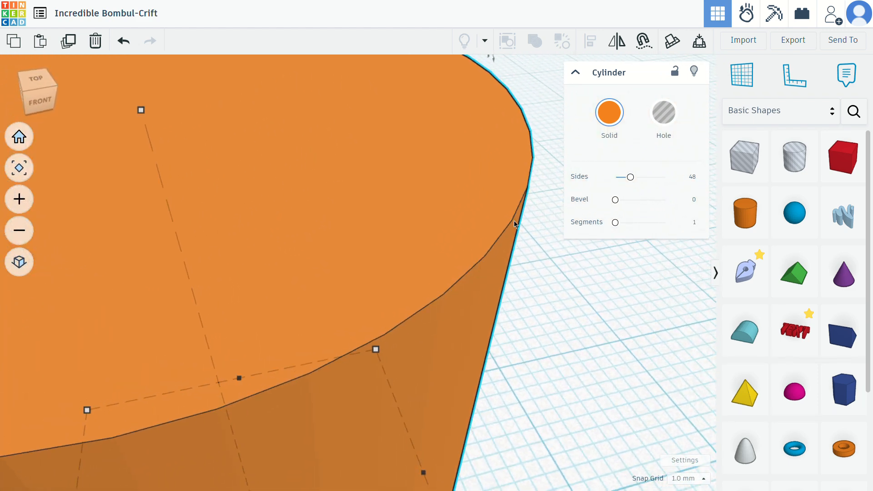
scroll(474, 265, down, 5)
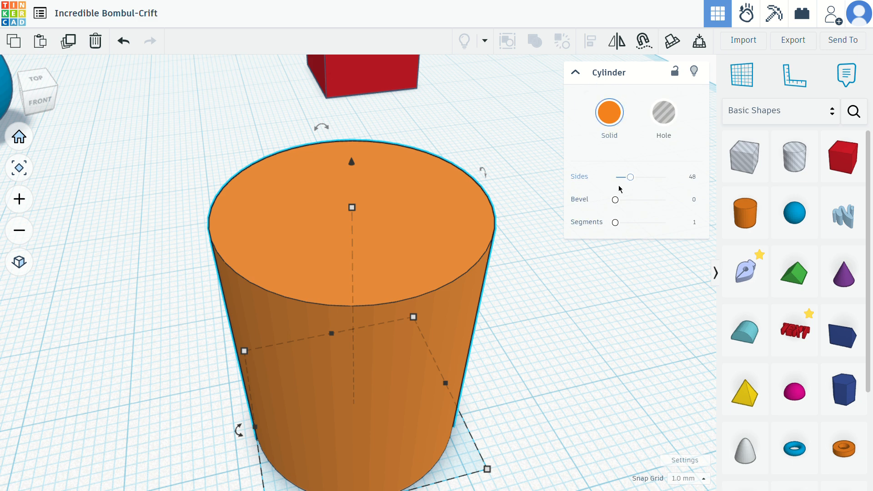
Place a cone on the base grid beside the cylinder with the Workplane tool's default plane, and delete it.
click(745, 91)
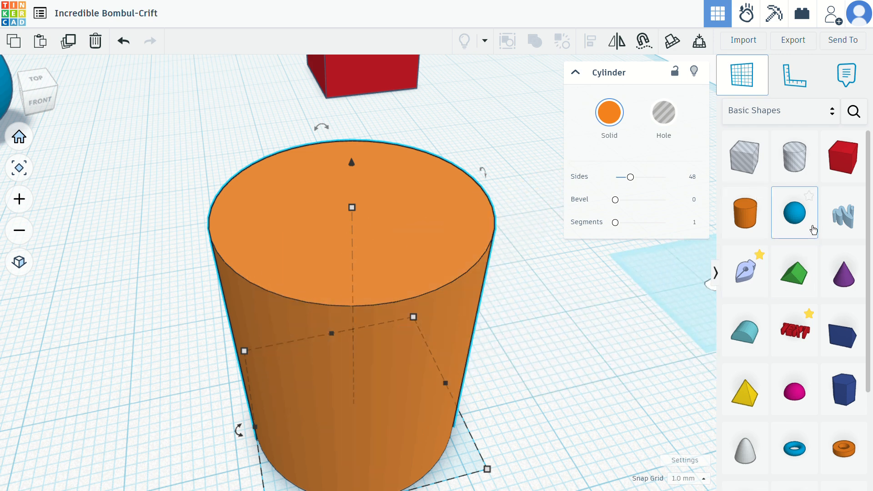
click(635, 334)
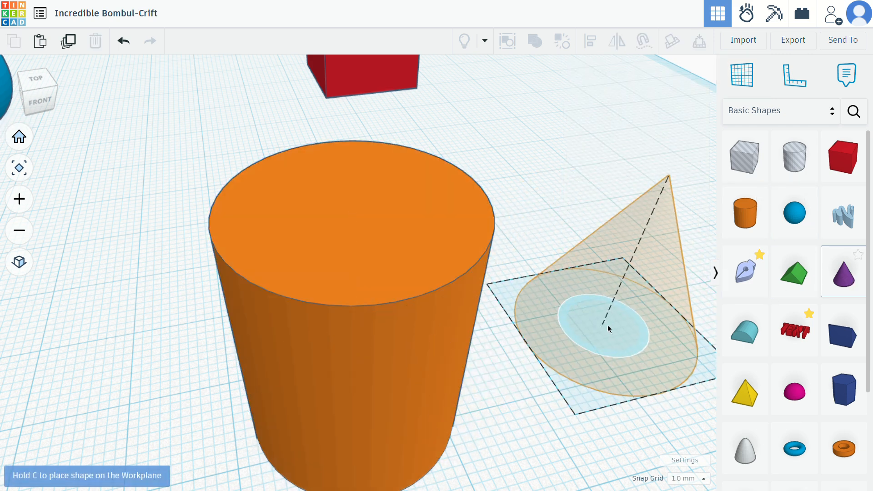
click(608, 326)
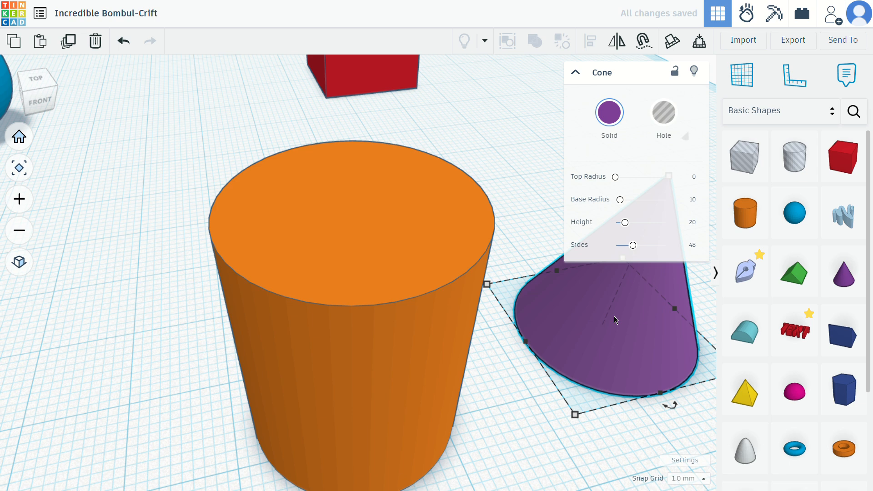
key(Delete)
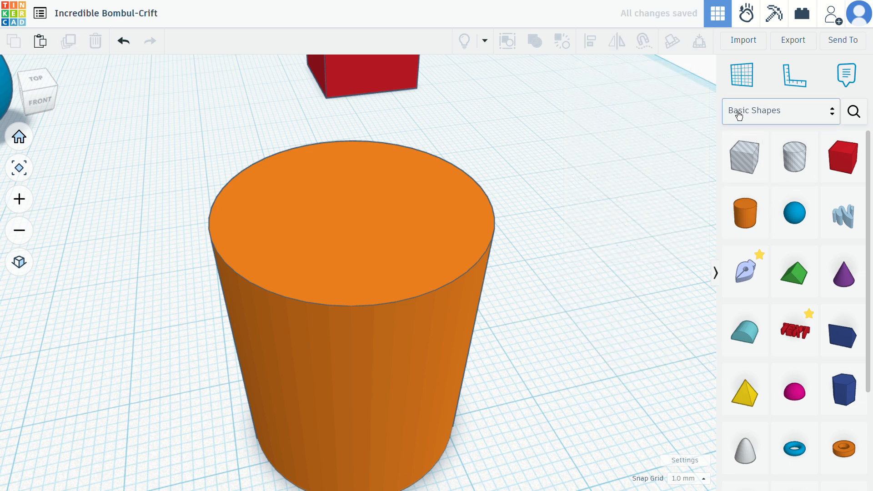
Place a new workplane on the cylinder's curved side and add a cone pointing outward from it.
click(737, 84)
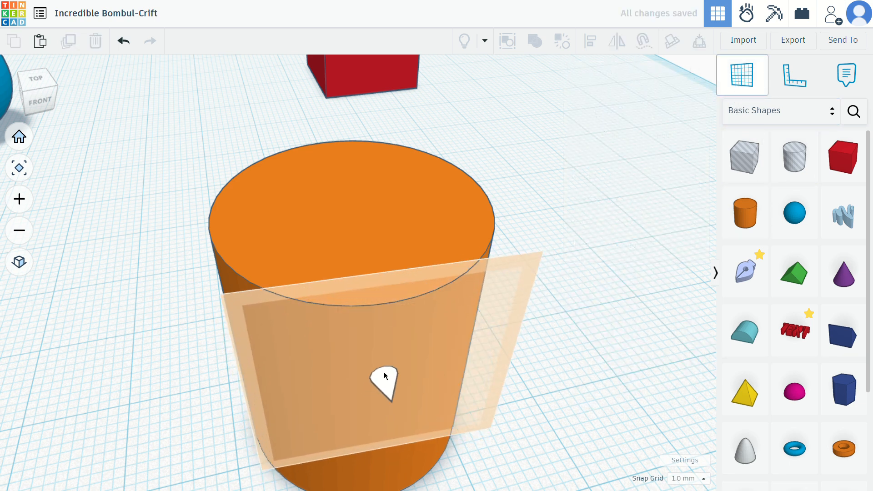
click(428, 380)
scroll(449, 389, down, 3)
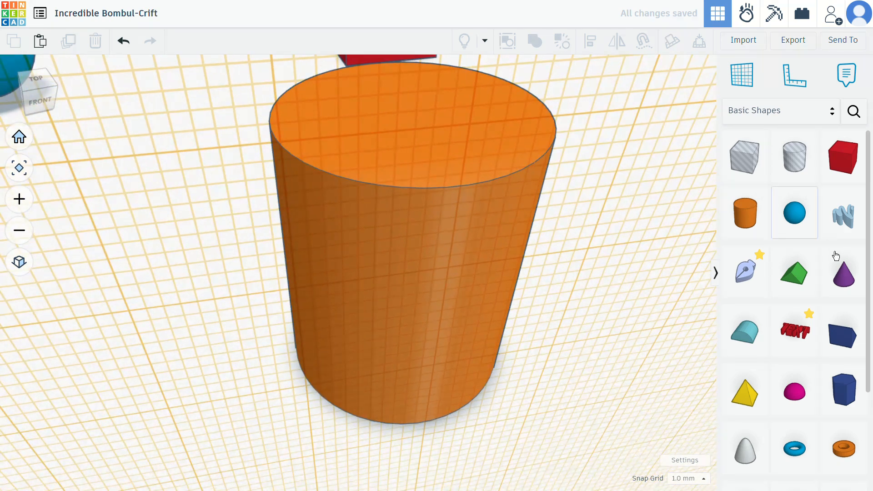
drag(851, 285, 434, 293)
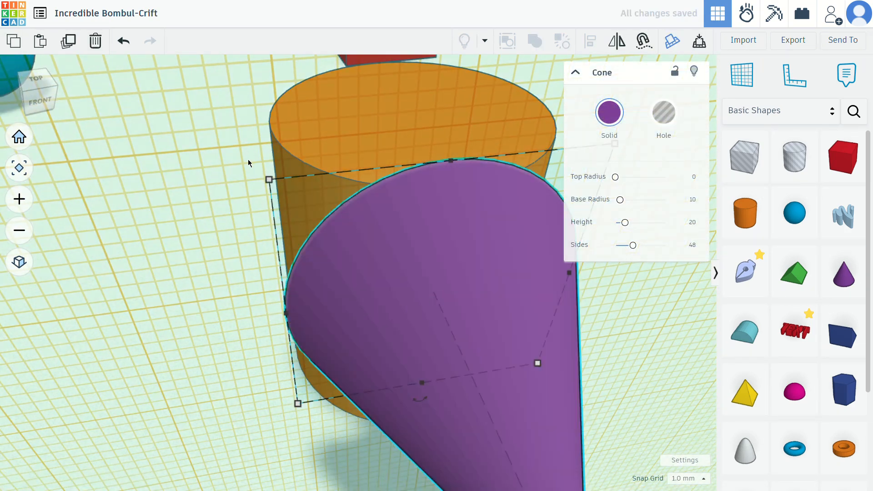
Shrink and reposition the cone on the cylinder's side, and return the workplane to the base grid.
drag(269, 179, 447, 284)
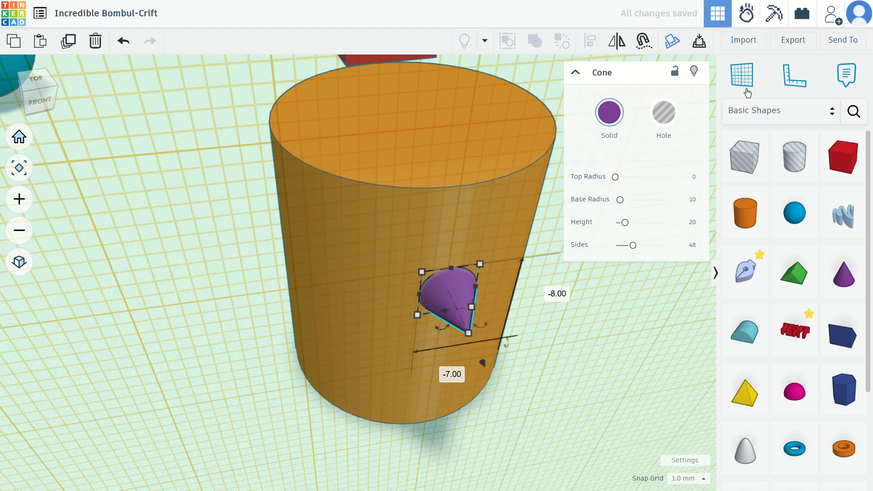
scroll(596, 321, up, 2)
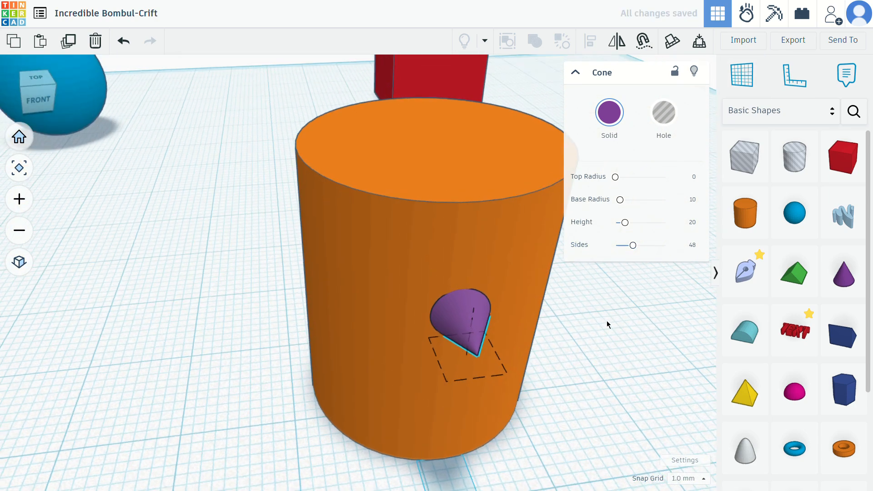
scroll(607, 321, down, 2)
right_drag(650, 344, 525, 278)
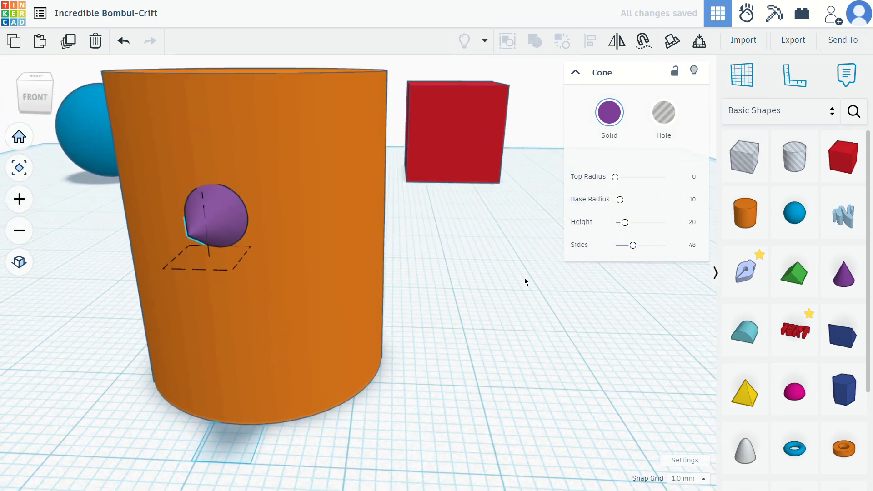
Delete the purple cone from the cylinder's curved side.
right_drag(330, 240, 348, 199)
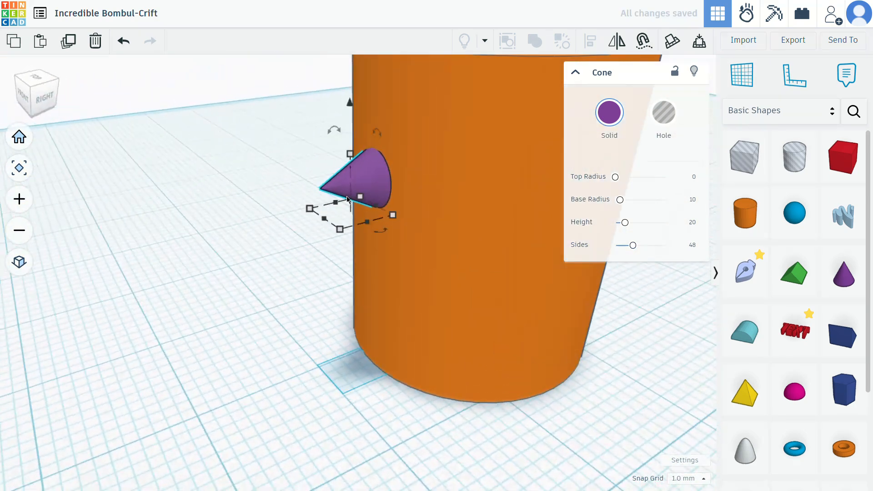
scroll(369, 254, down, 3)
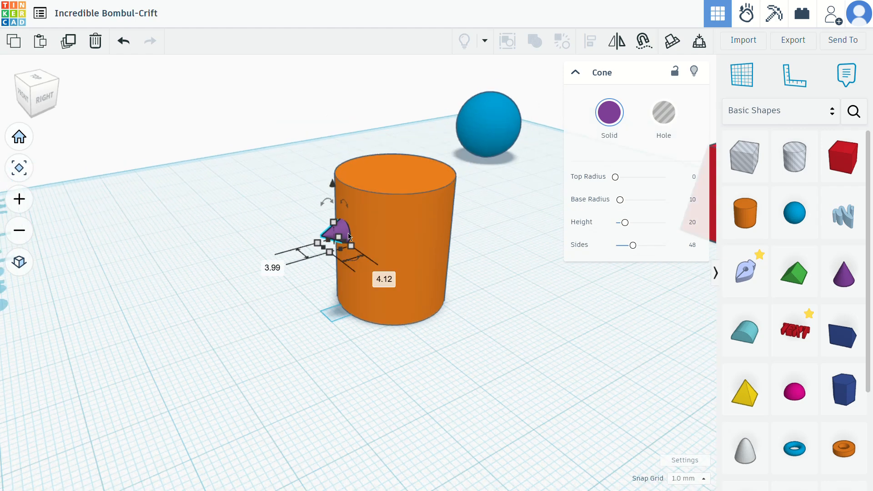
key(Delete)
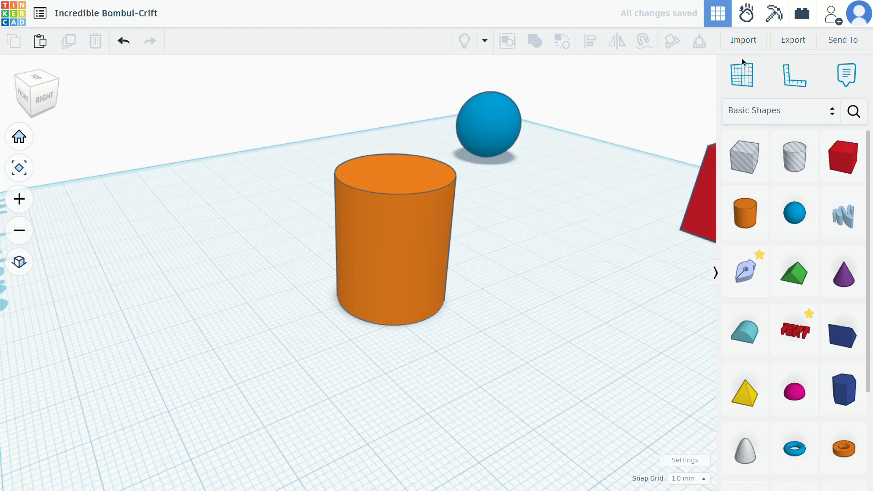
Raise the orange cylinder's number of sides to 128 and examine its rim and curved side up close.
click(385, 247)
scroll(365, 230, up, 4)
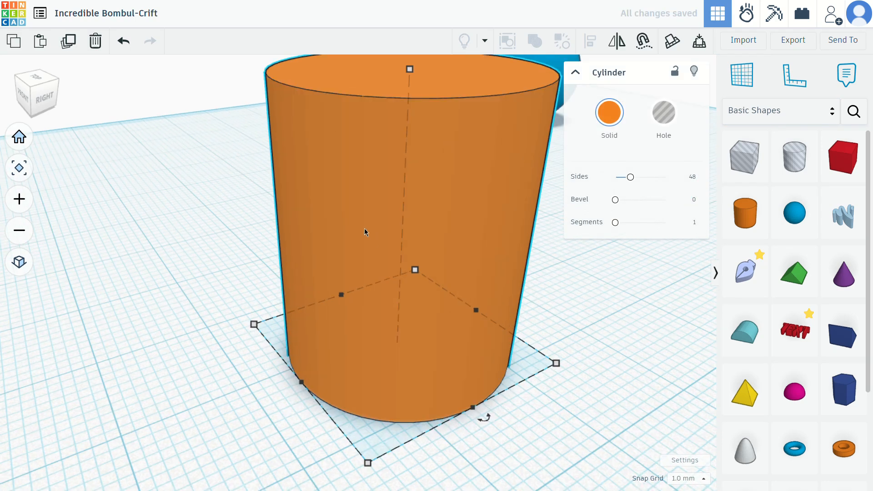
scroll(340, 220, down, 1)
right_drag(341, 172, 308, 227)
scroll(307, 226, up, 3)
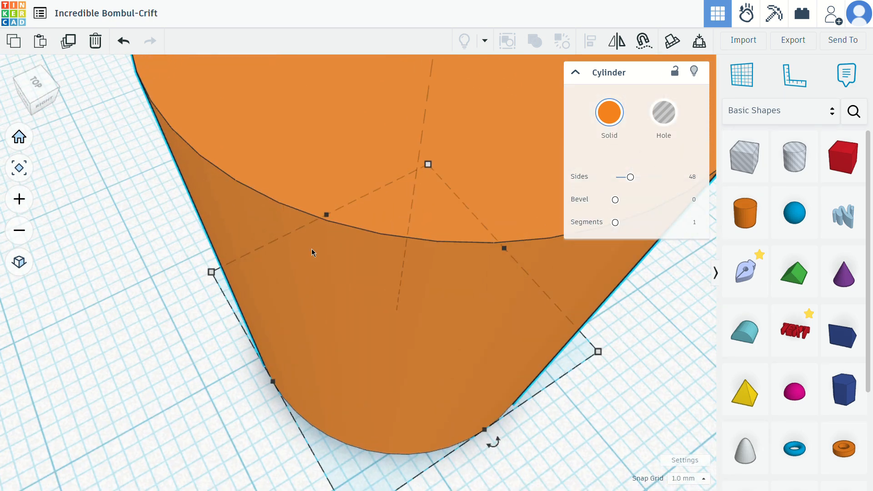
click(632, 184)
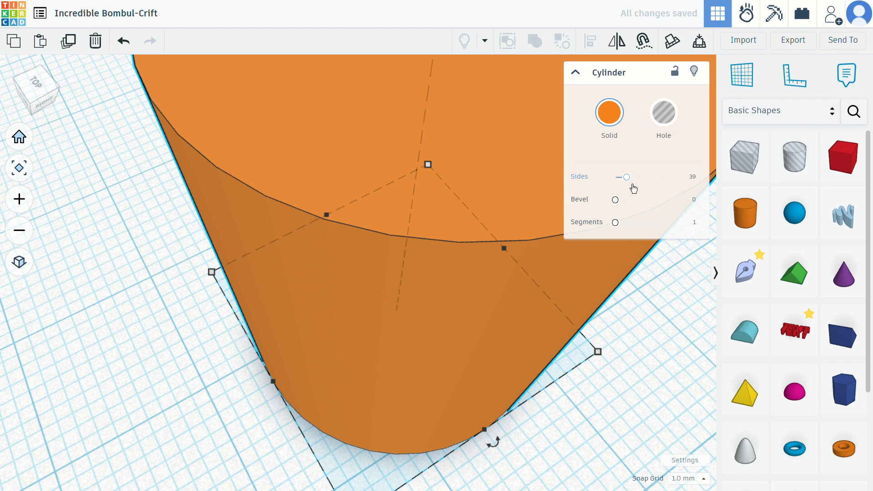
drag(633, 186, 650, 186)
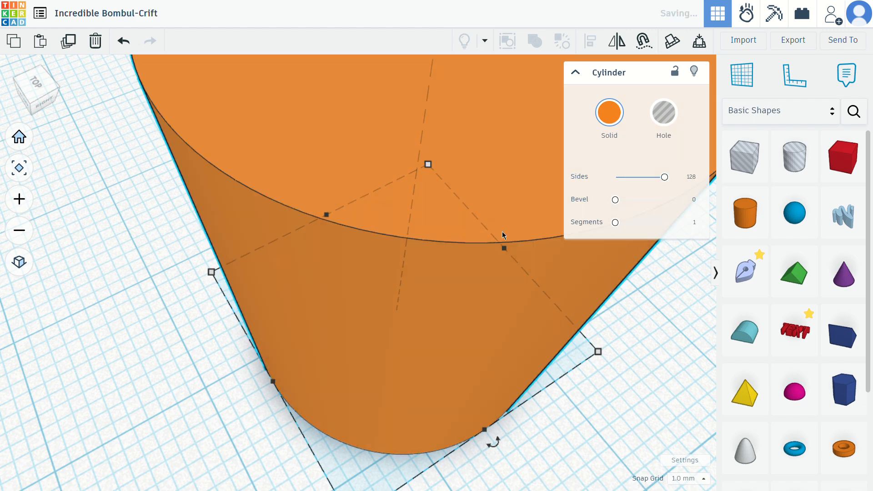
scroll(313, 247, up, 5)
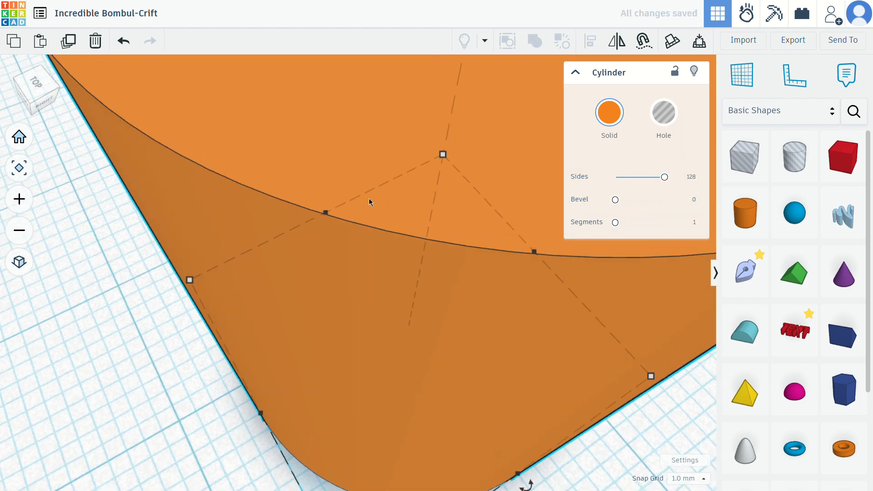
scroll(354, 226, down, 5)
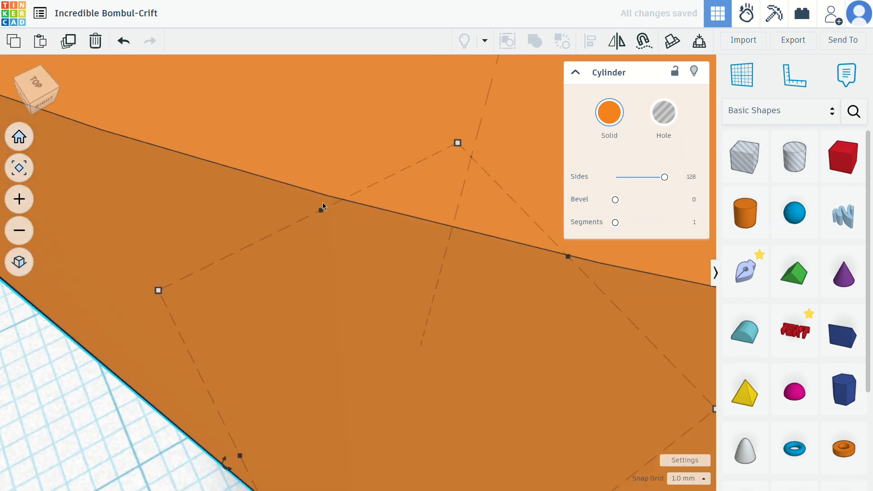
right_drag(422, 241, 451, 202)
middle_drag(394, 288, 500, 282)
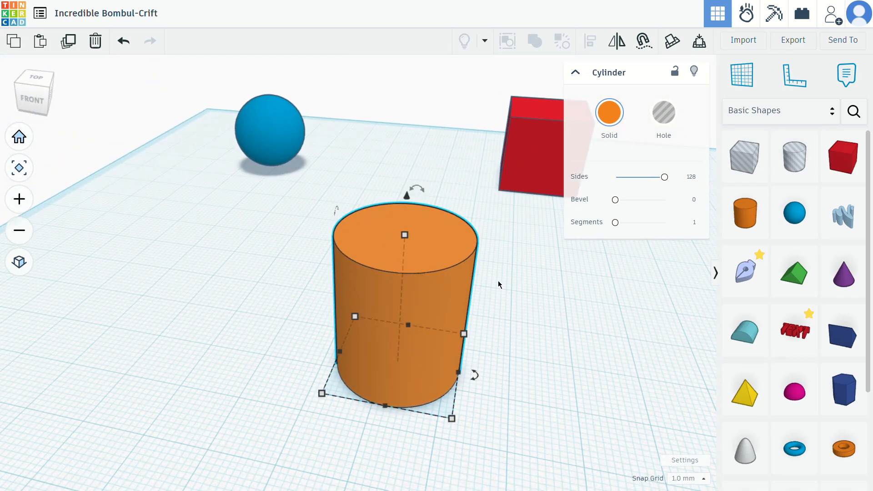
Set the cylinder's number of sides to 25 and inspect the facets around its rim.
drag(670, 185, 641, 188)
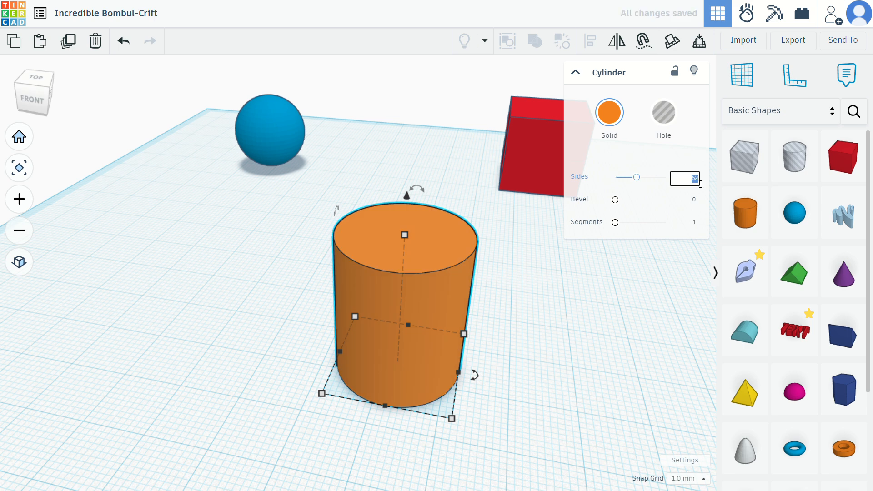
text(25)
key(Return)
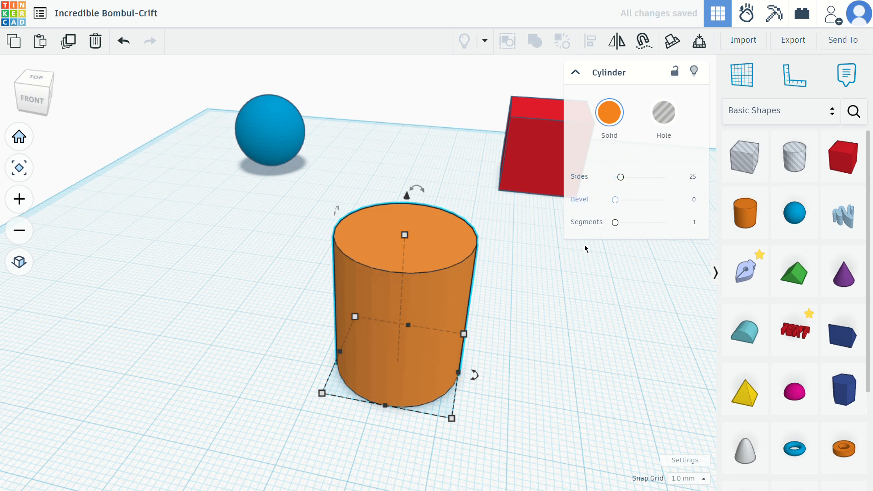
scroll(393, 243, up, 4)
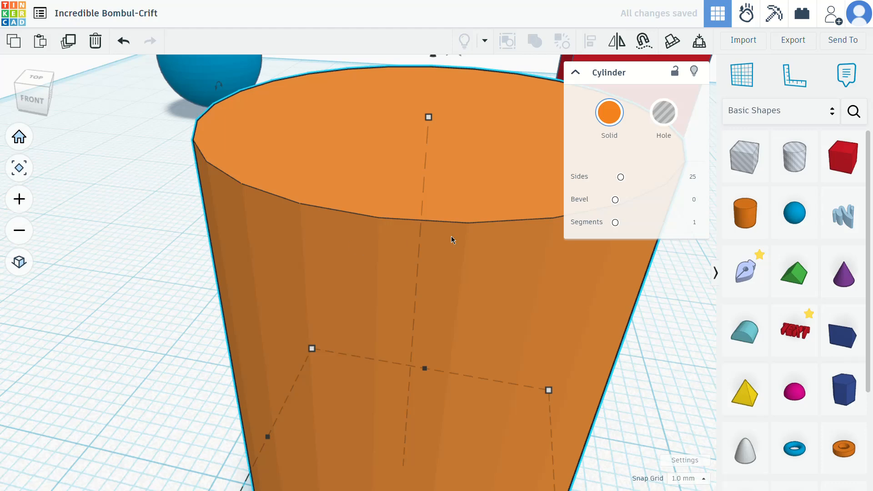
scroll(419, 226, down, 5)
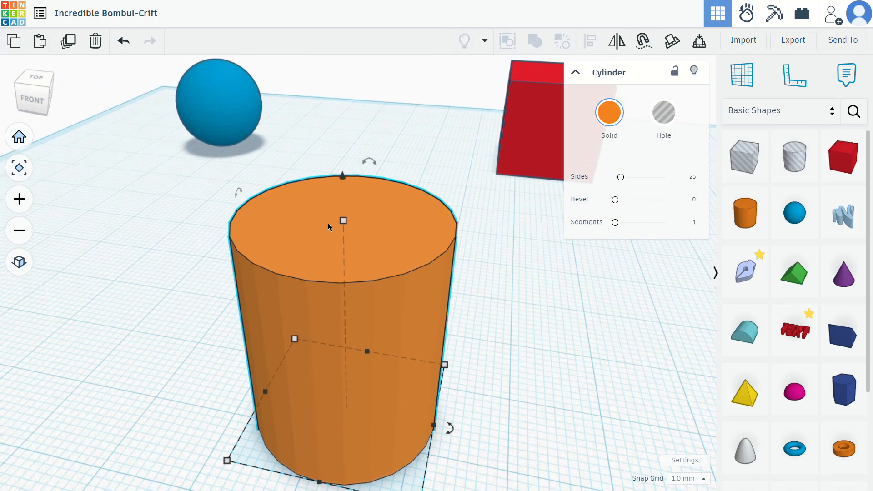
right_drag(328, 225, 334, 273)
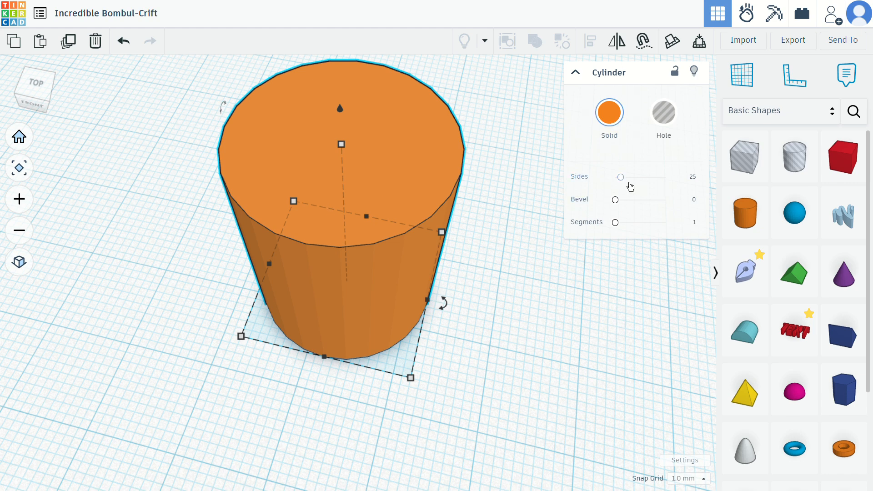
Reduce the cylinder's number of sides to 12 and view the shape from above and from the front.
drag(631, 187, 615, 177)
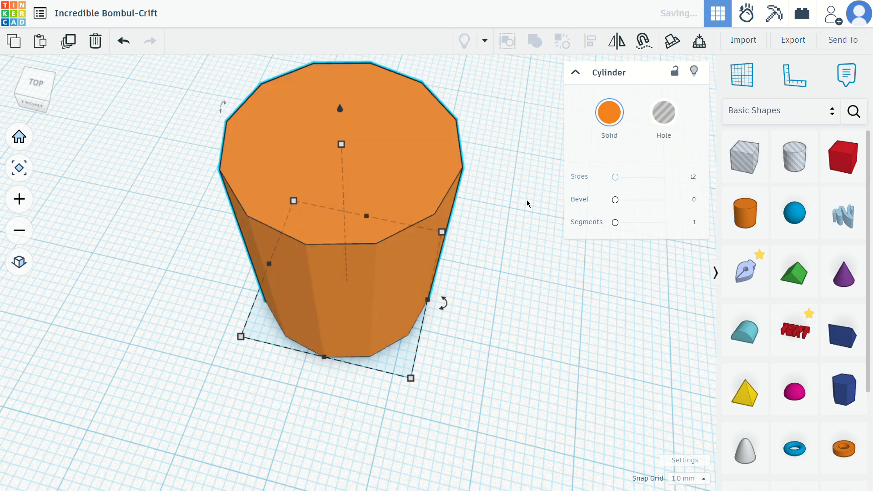
right_drag(380, 226, 385, 245)
middle_drag(378, 175, 377, 218)
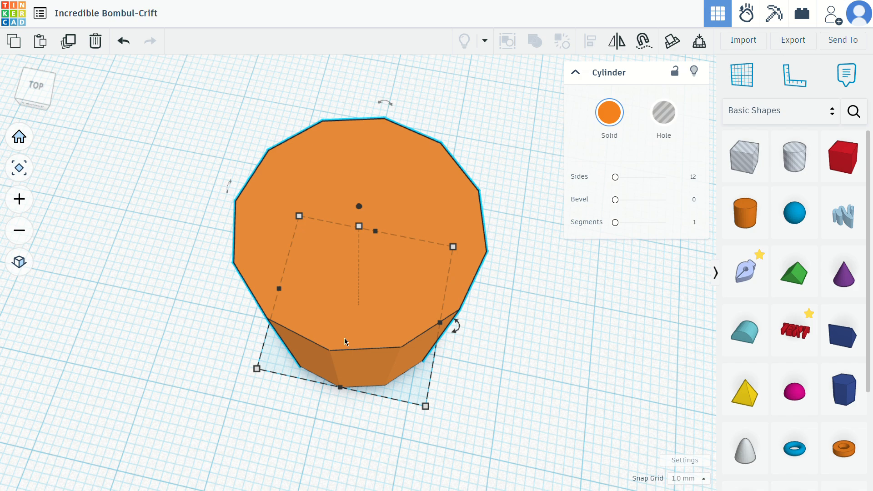
right_drag(345, 341, 384, 239)
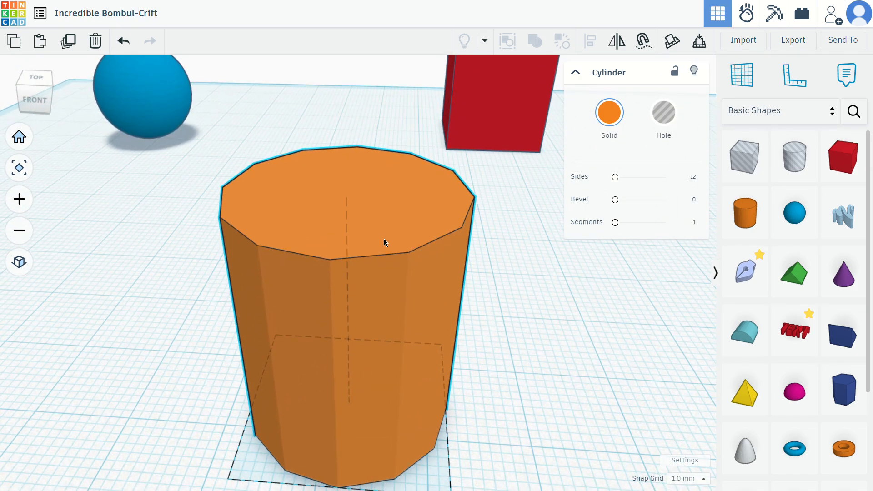
Restore the cylinder's number of sides to 128 and preview a workplane on its curved side without placing it.
drag(622, 182, 674, 183)
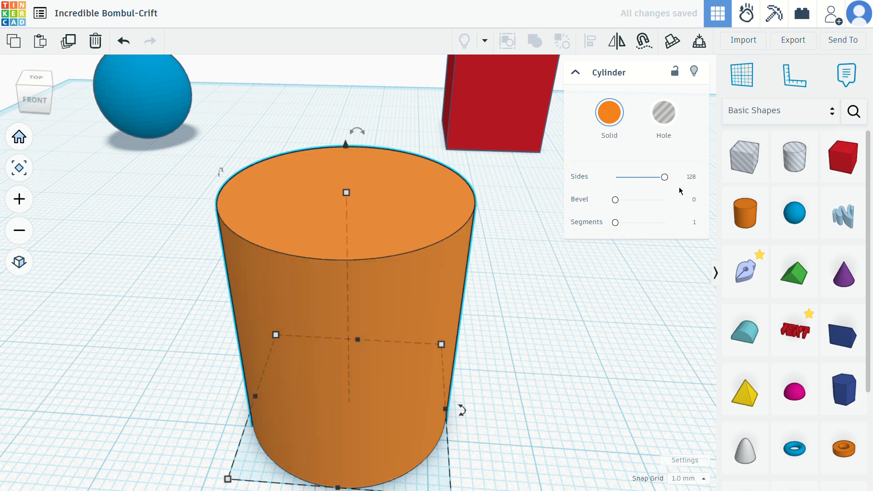
click(746, 91)
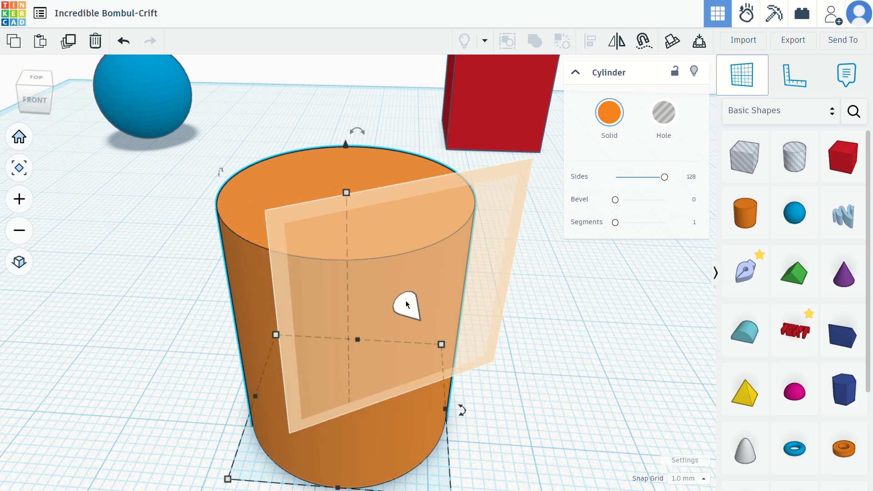
click(760, 90)
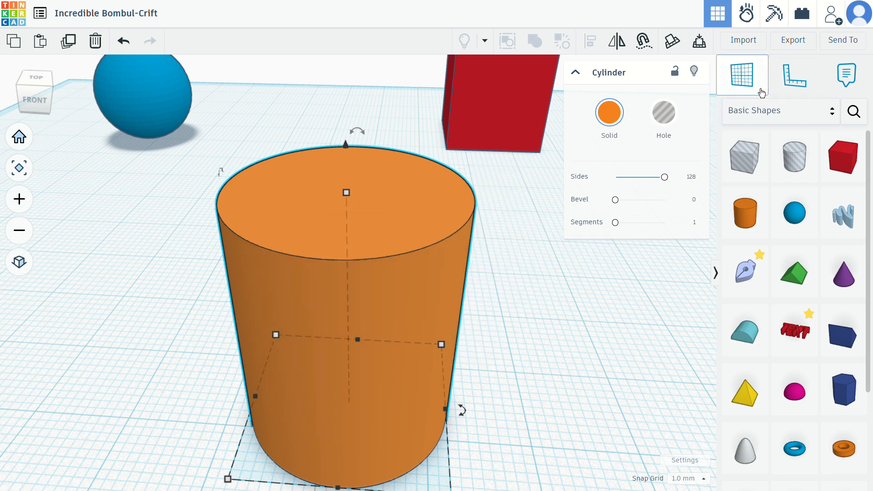
Select the blue sphere, centre the view on it and examine the facets of its surface up close.
drag(105, 152, 178, 197)
click(149, 112)
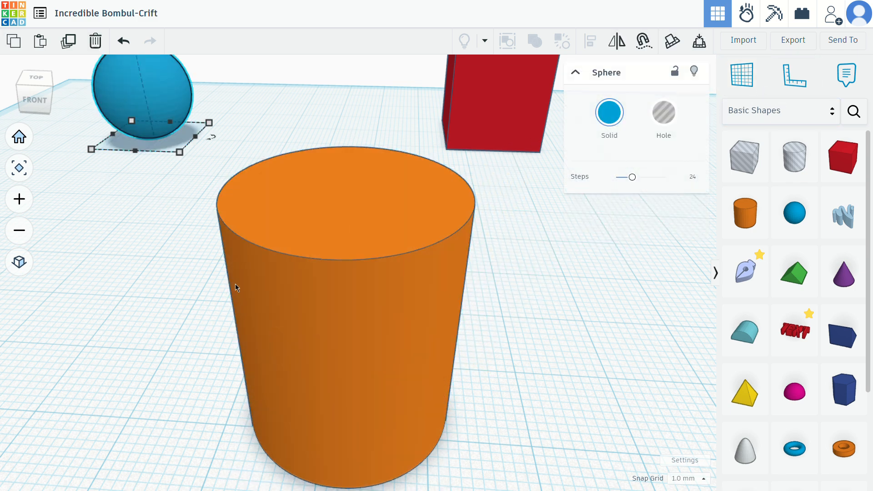
right_drag(235, 284, 164, 207)
key(f)
right_drag(362, 291, 203, 192)
drag(203, 193, 235, 302)
scroll(235, 302, up, 4)
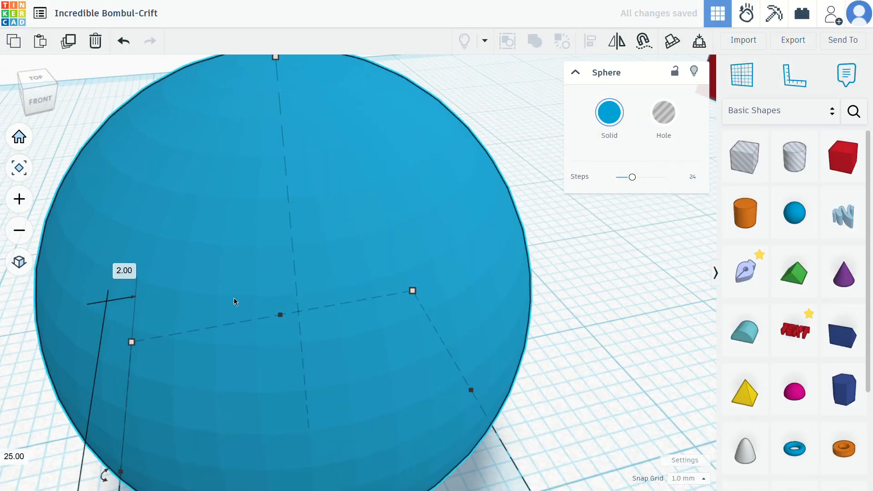
scroll(473, 281, down, 4)
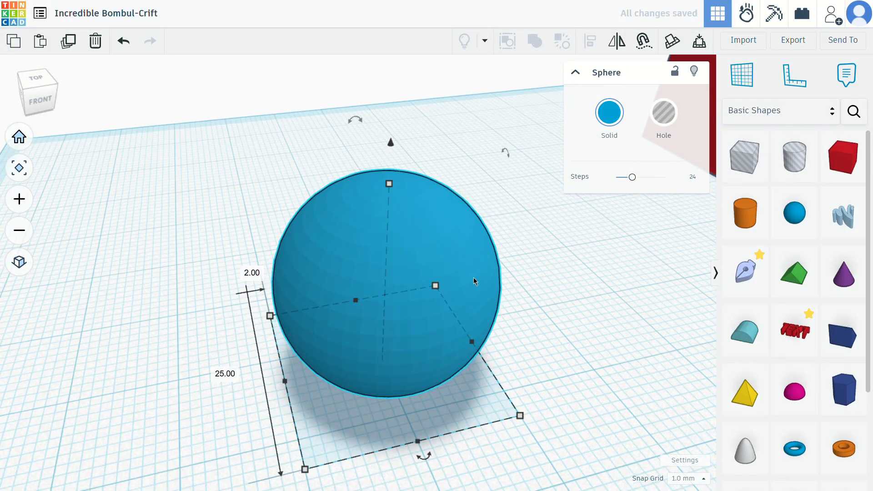
scroll(562, 351, up, 2)
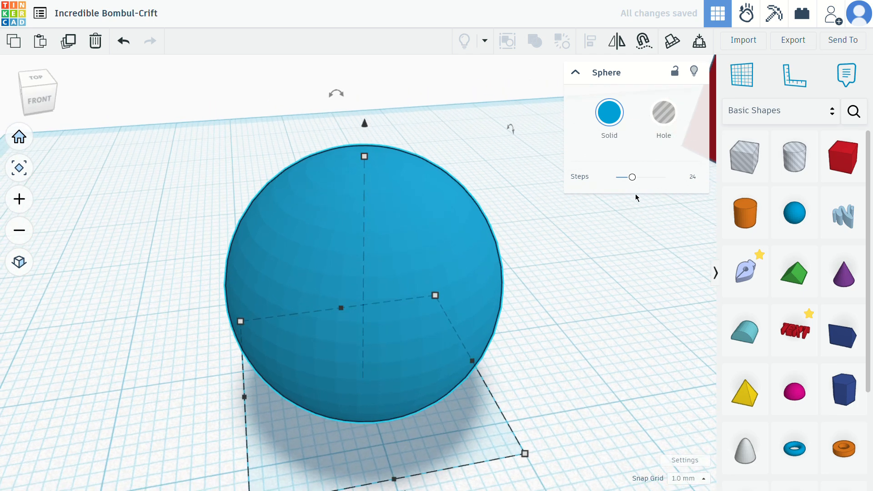
Reduce the sphere's steps to 3 and look over the resulting shape.
drag(633, 177, 615, 184)
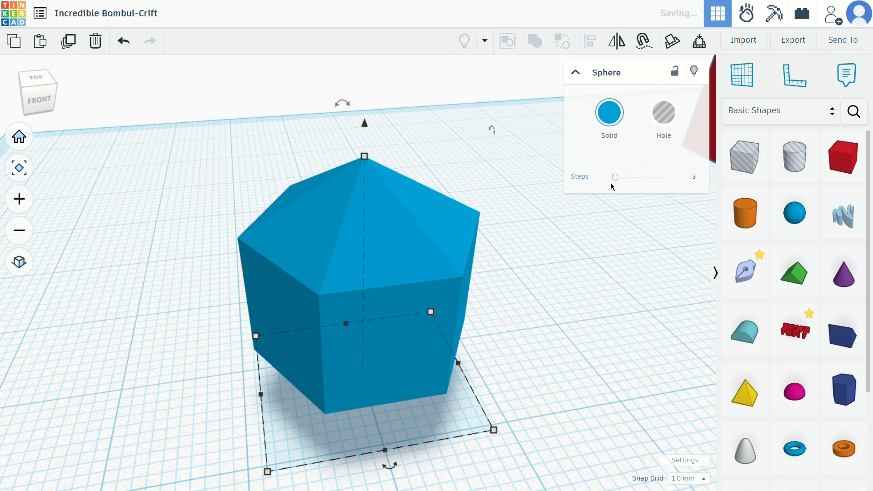
right_drag(512, 354, 468, 320)
scroll(468, 320, down, 3)
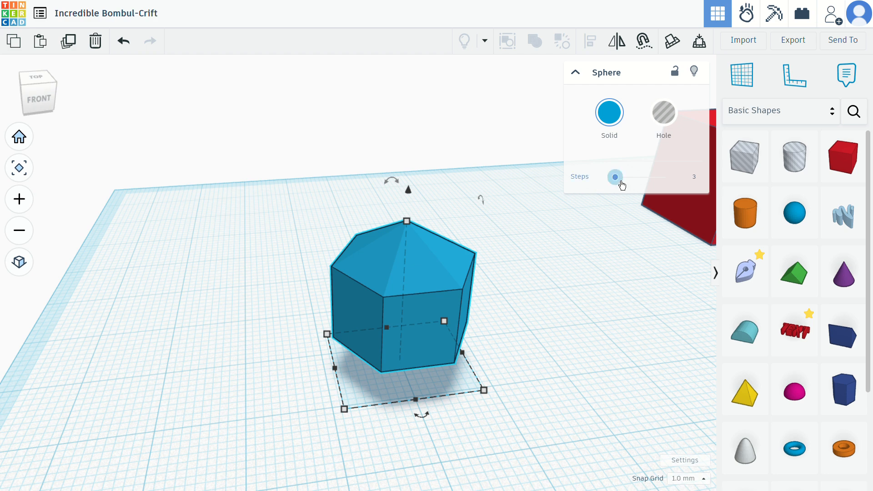
Set the sphere's steps to 40 and inspect its surface up close.
drag(618, 179, 645, 178)
scroll(410, 296, up, 5)
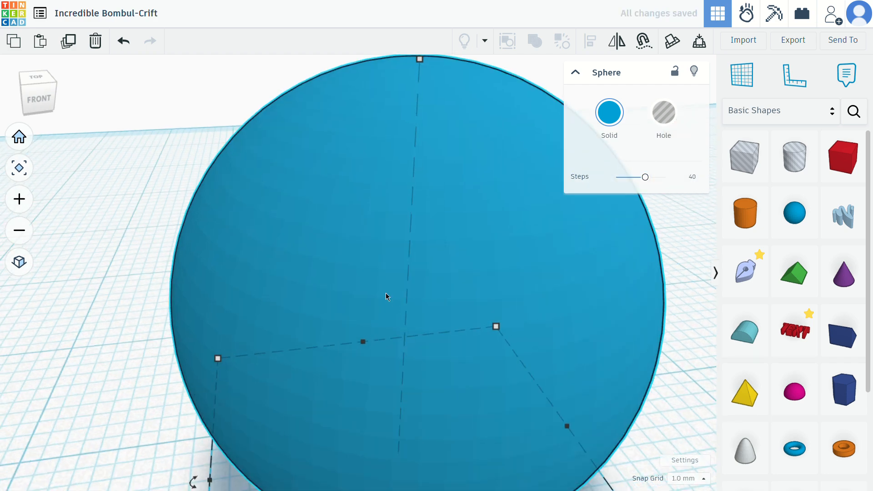
scroll(379, 282, up, 2)
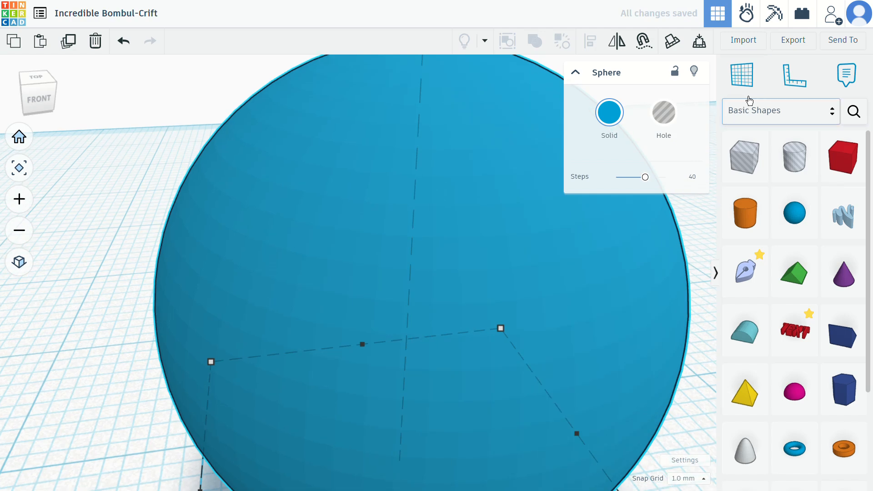
Preview workplane positions on the sphere's surface and on the grid beside it, and leave the tool without placing one.
click(742, 75)
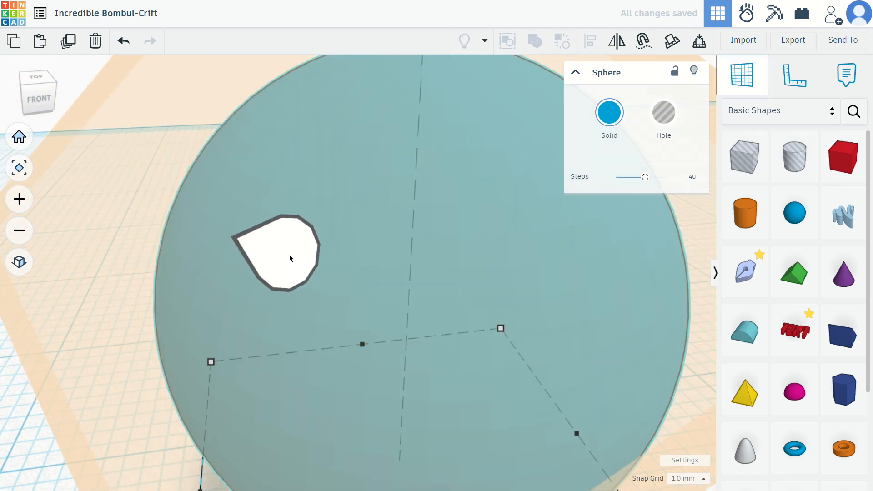
scroll(244, 266, down, 5)
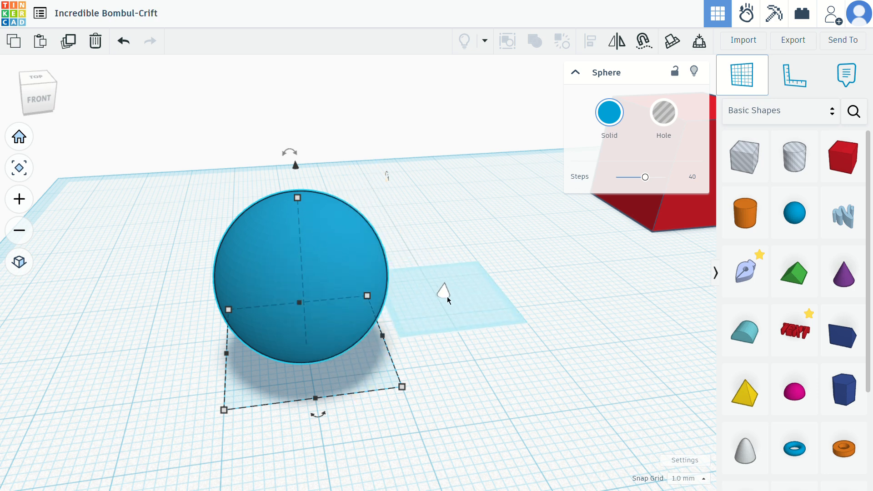
scroll(343, 297, up, 5)
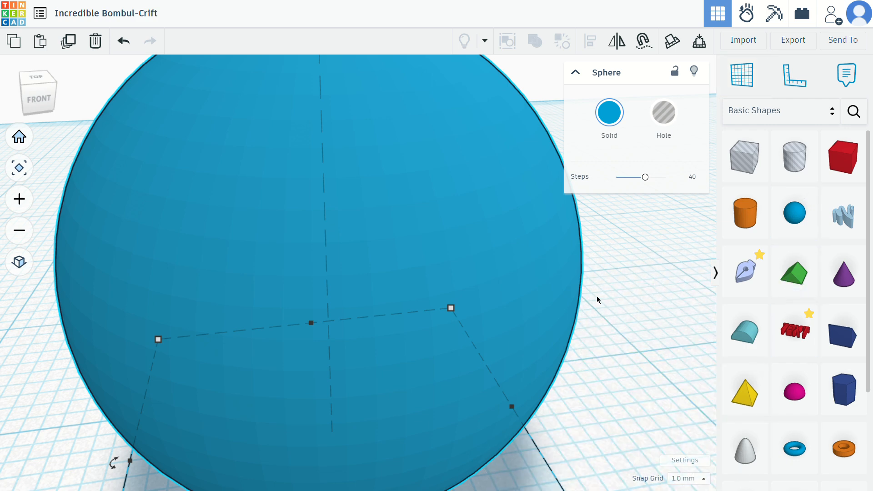
scroll(597, 296, down, 5)
scroll(608, 279, up, 2)
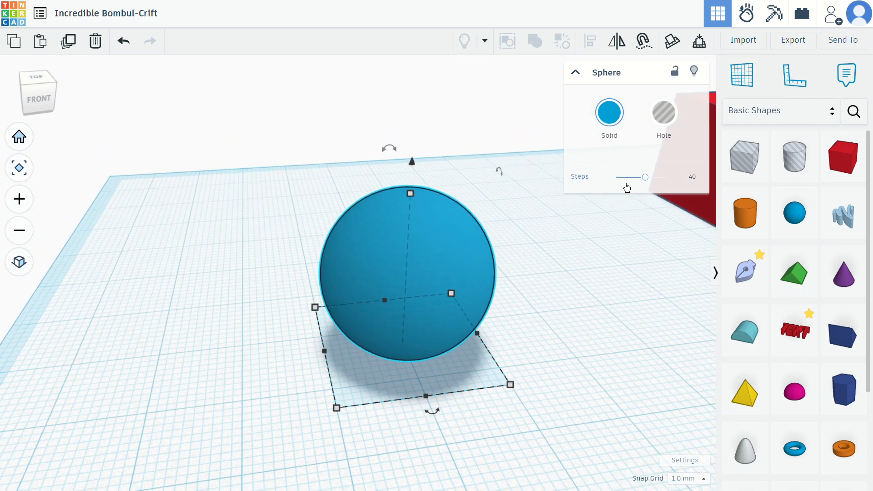
Raise the sphere's steps to 64 and examine its surface up close.
drag(659, 181, 684, 182)
scroll(411, 265, up, 5)
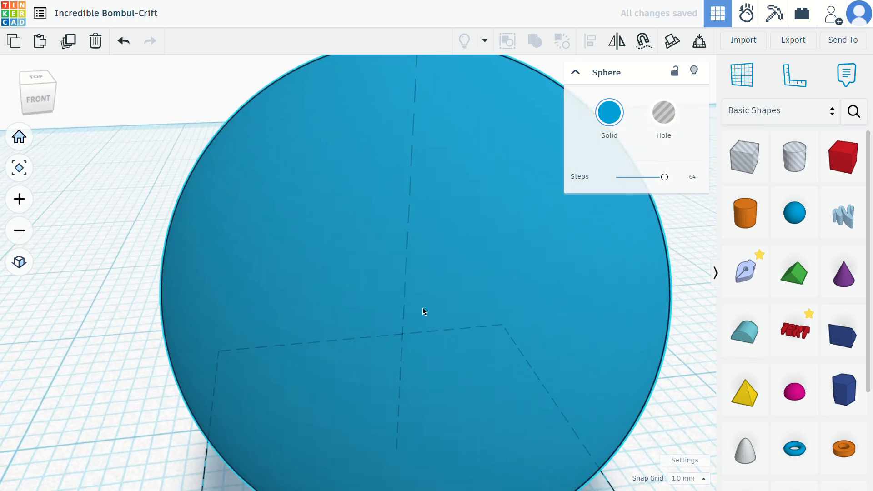
right_drag(422, 307, 383, 275)
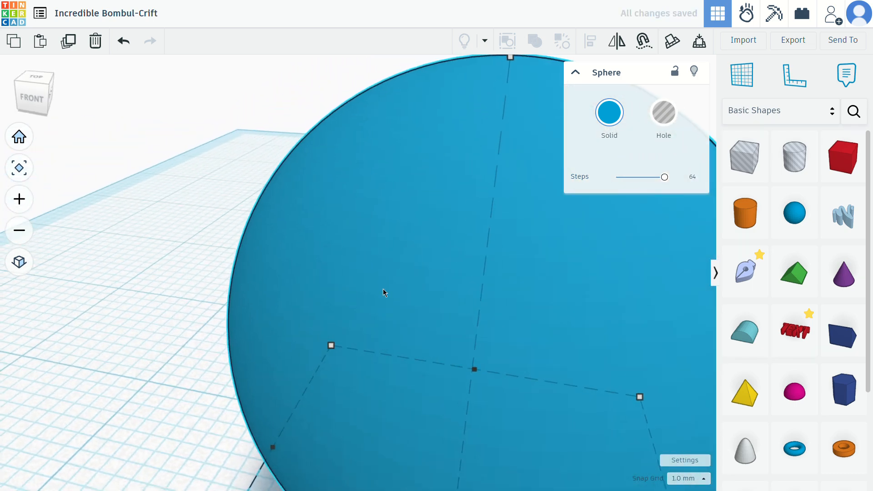
Add a Round Roof shape to the grid beside the sphere, in front of the red box.
scroll(389, 282, down, 5)
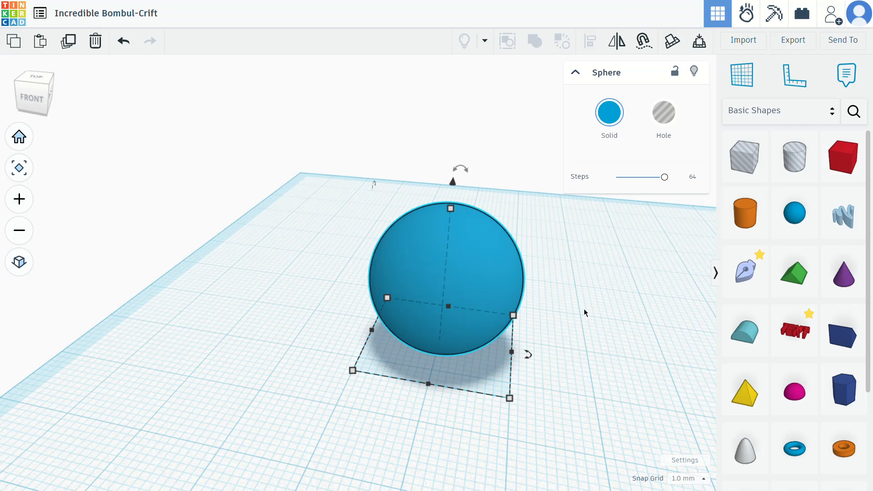
right_drag(628, 278, 502, 329)
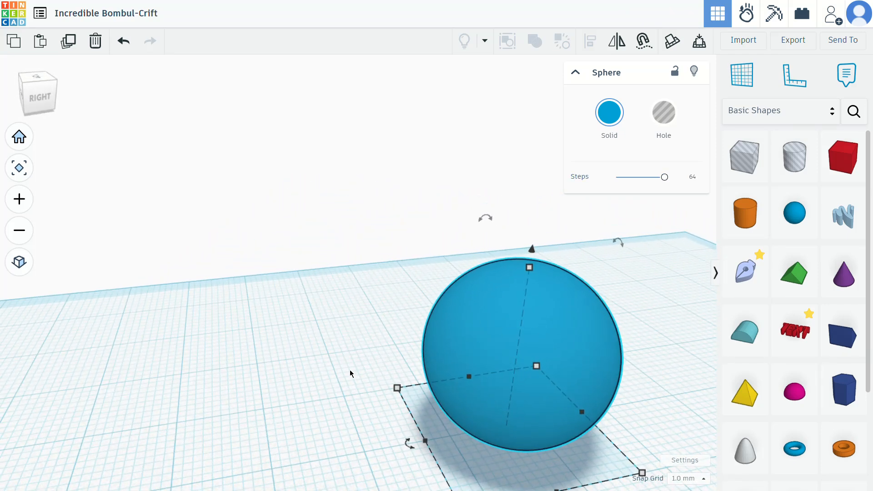
right_drag(351, 373, 572, 302)
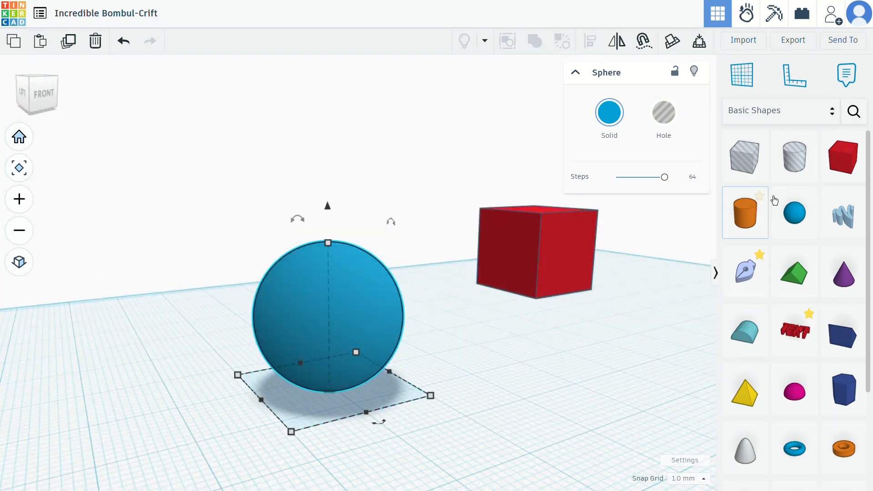
click(760, 352)
click(557, 380)
scroll(605, 408, up, 1)
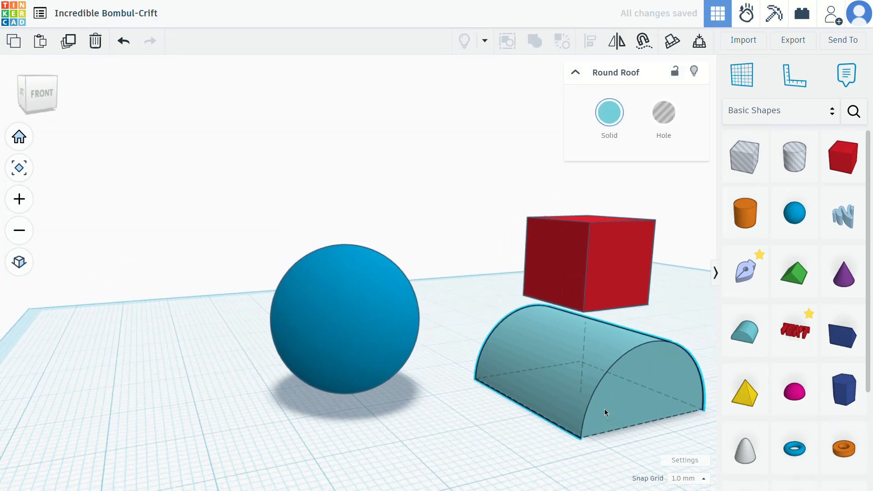
Preview workplane positions along the Round Roof's curved surface up close, and leave the tool without placing one.
right_drag(569, 373, 469, 361)
scroll(475, 360, up, 2)
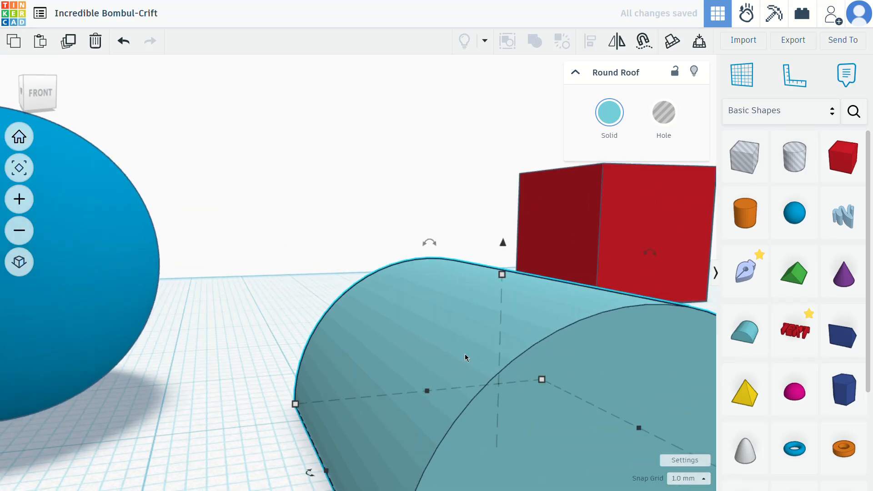
click(742, 76)
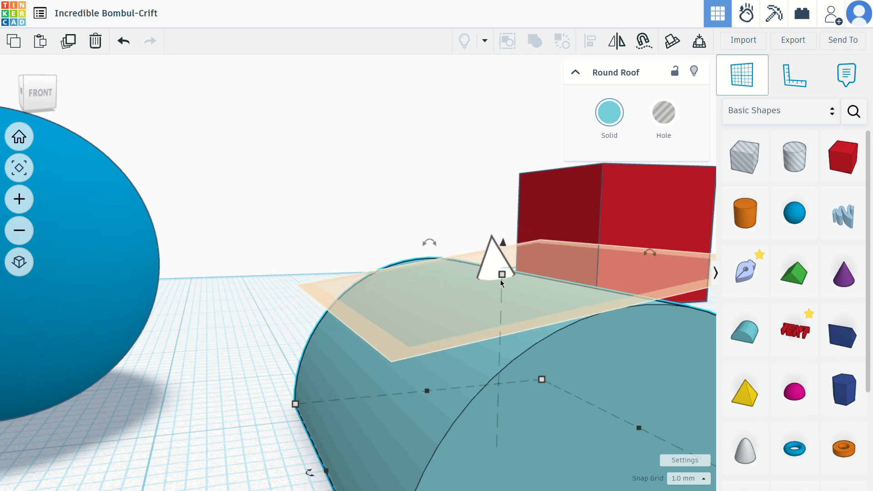
scroll(364, 312, down, 10)
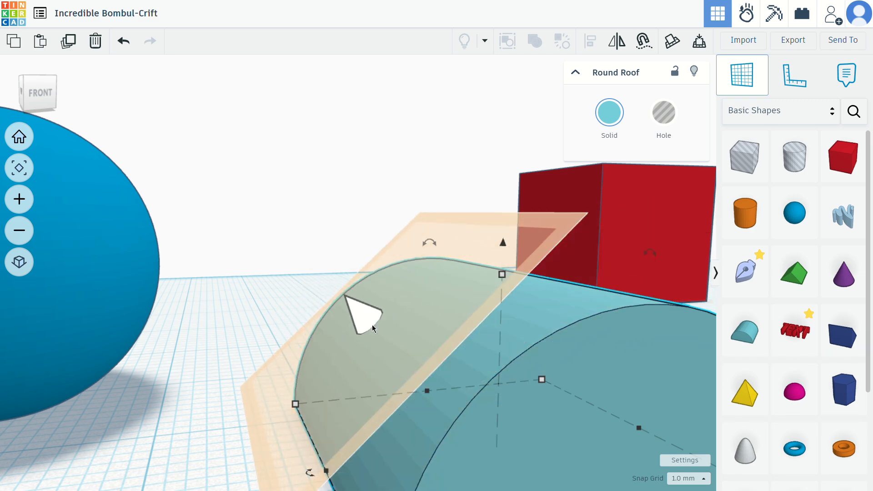
click(751, 78)
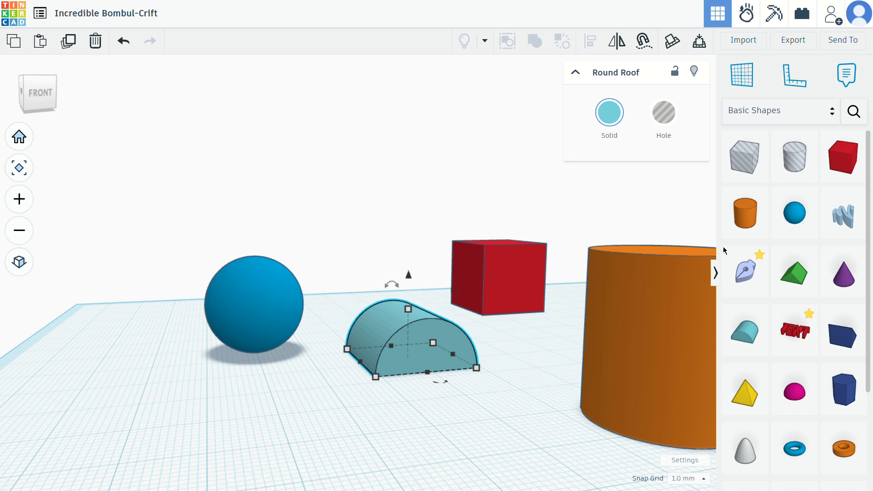
Add a Pyramid in front of the sphere and try its side count at the maximum and at 3.
drag(769, 403, 213, 402)
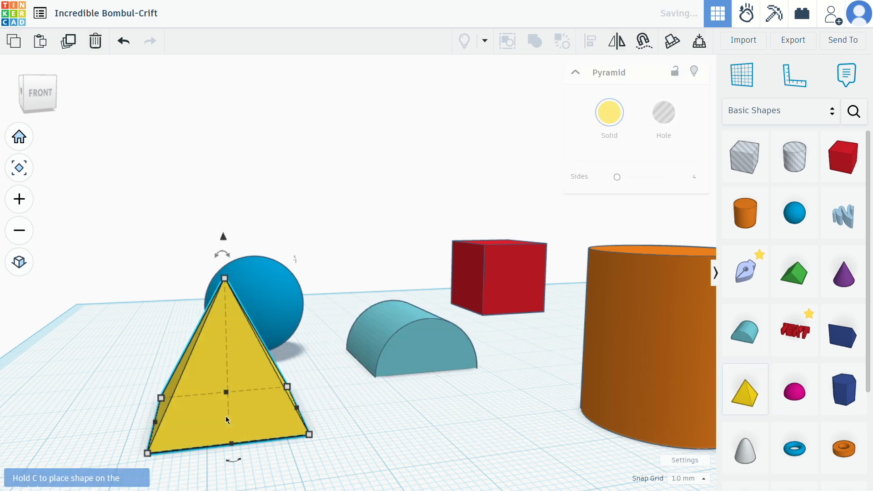
right_drag(146, 410, 342, 285)
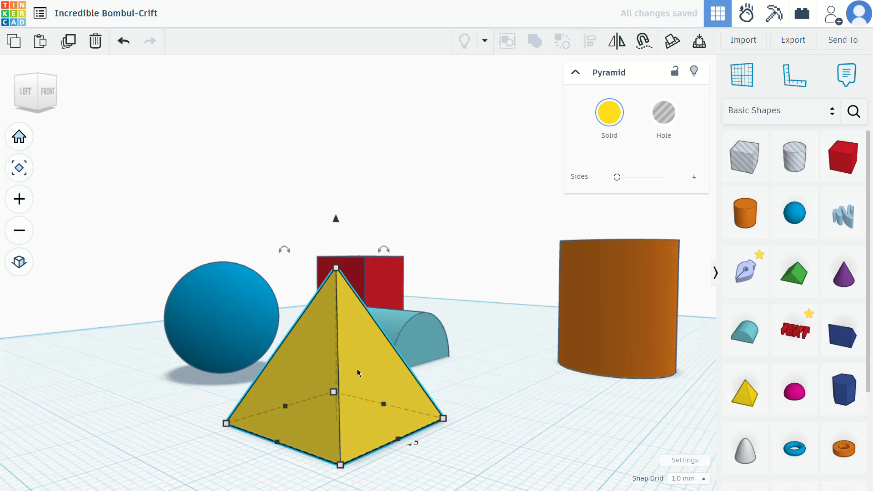
drag(617, 177, 679, 175)
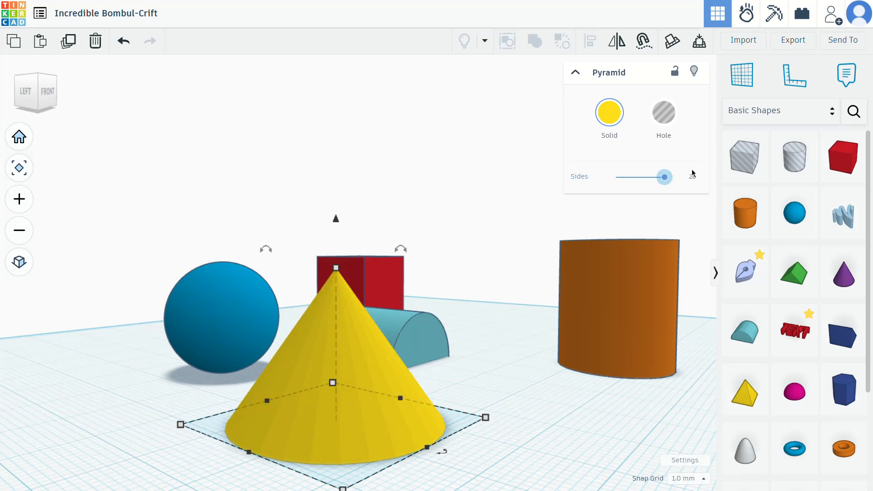
drag(665, 177, 615, 189)
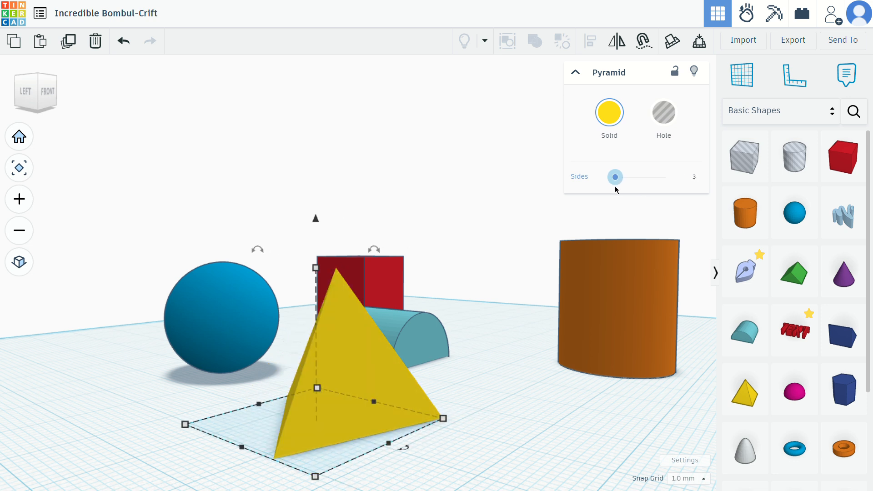
Set the pyramid's sides to 5.
click(694, 177)
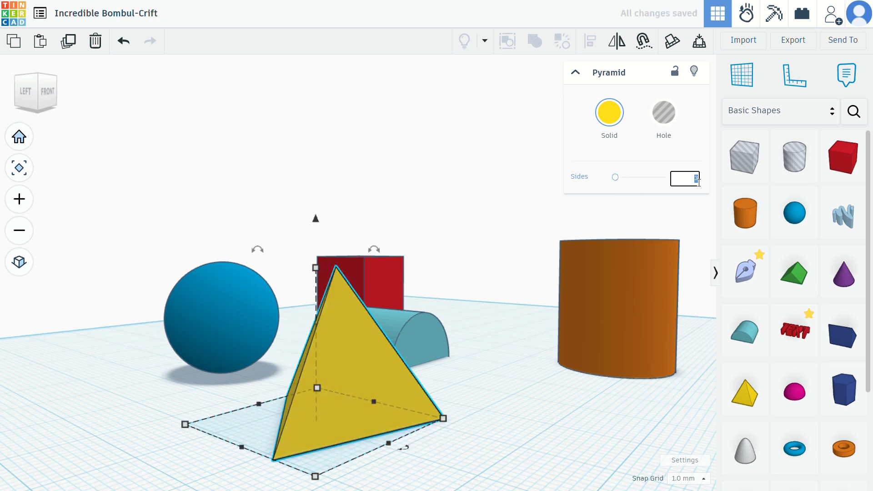
text(5)
key(Return)
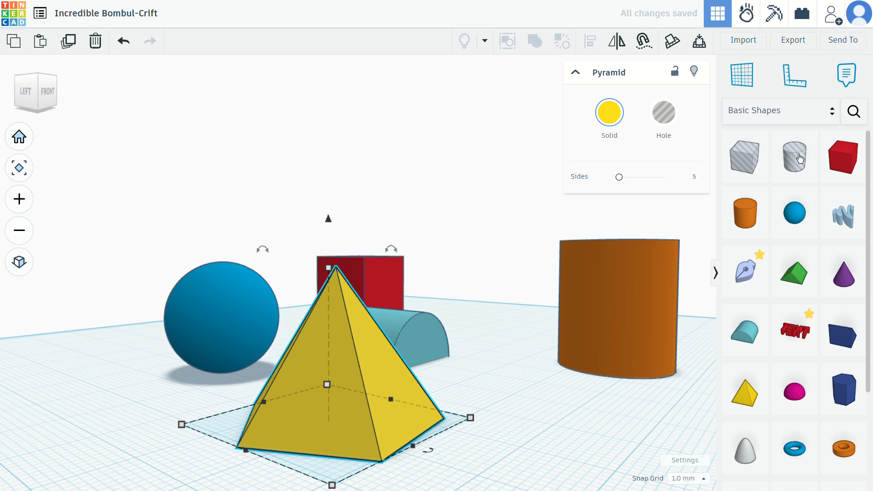
Place a workplane on the base grid beside the pyramid and look over all the shapes.
click(741, 76)
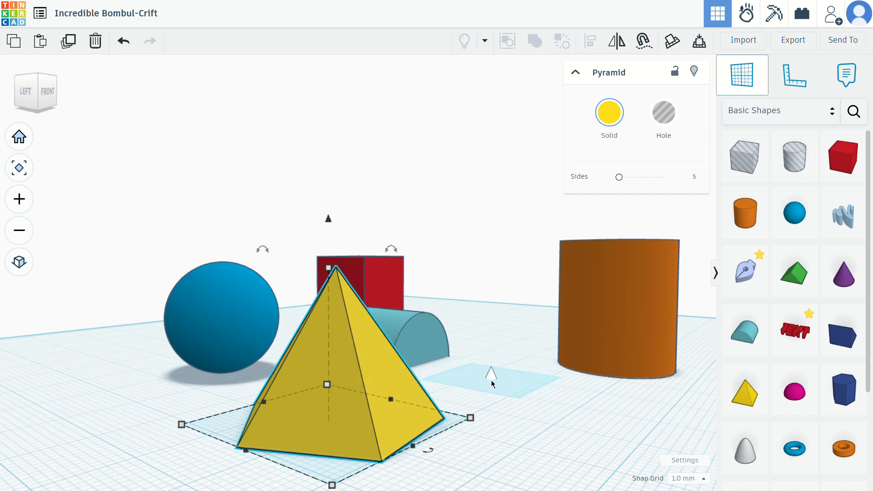
click(492, 382)
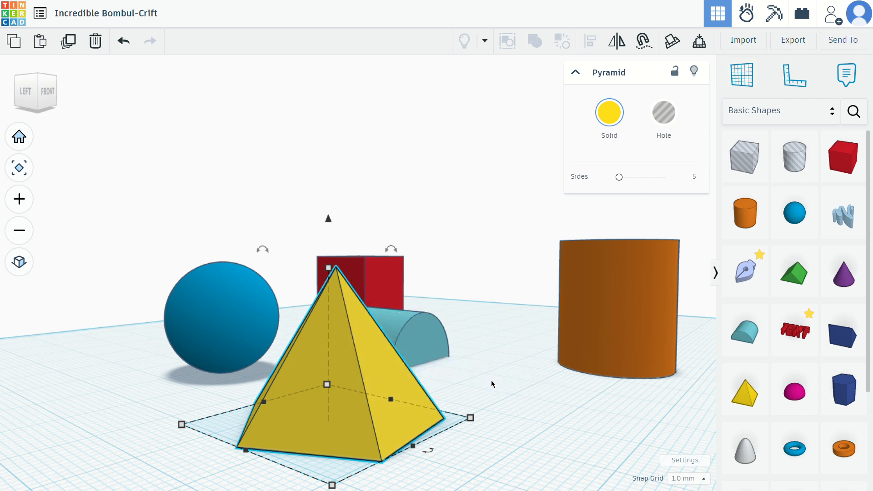
right_drag(499, 421, 393, 345)
scroll(424, 423, down, 3)
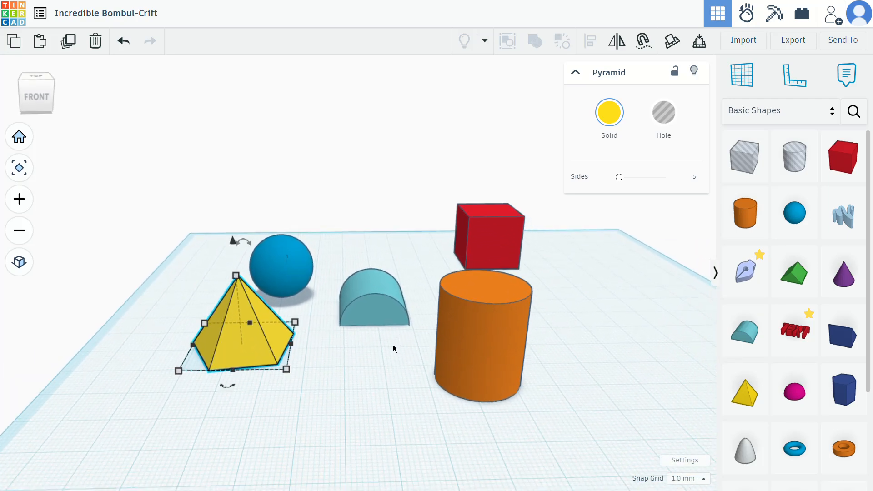